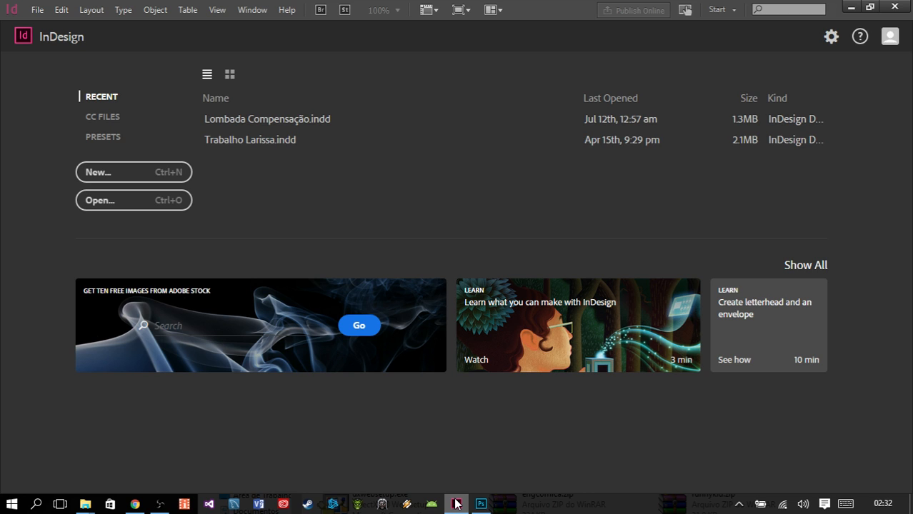
# - Create a new single-page A4 document without facing pages, with 5 mm margins and 3 mm bleed on all sides
pyautogui.click(115, 173)
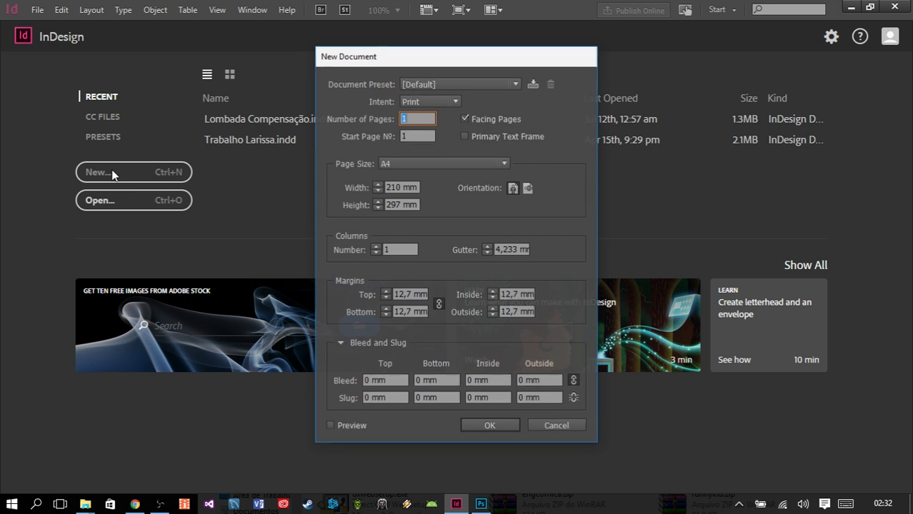
pyautogui.click(472, 118)
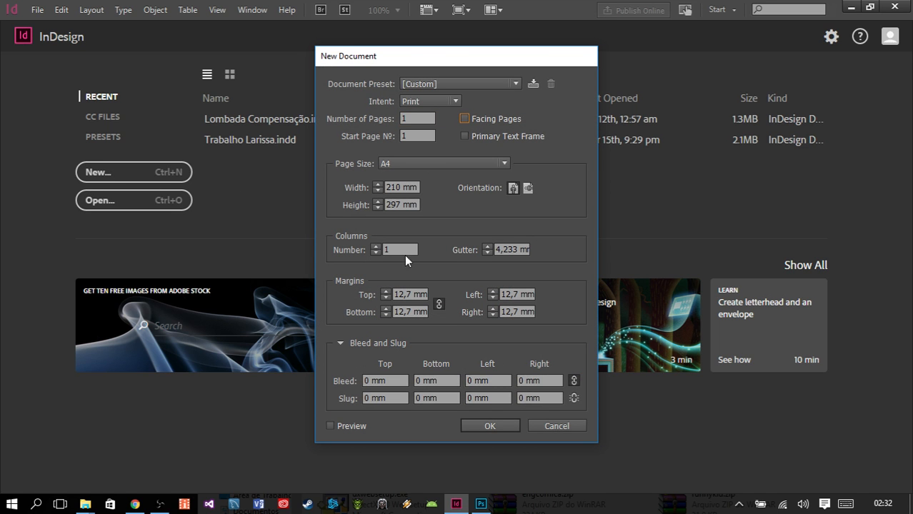
pyautogui.click(423, 292)
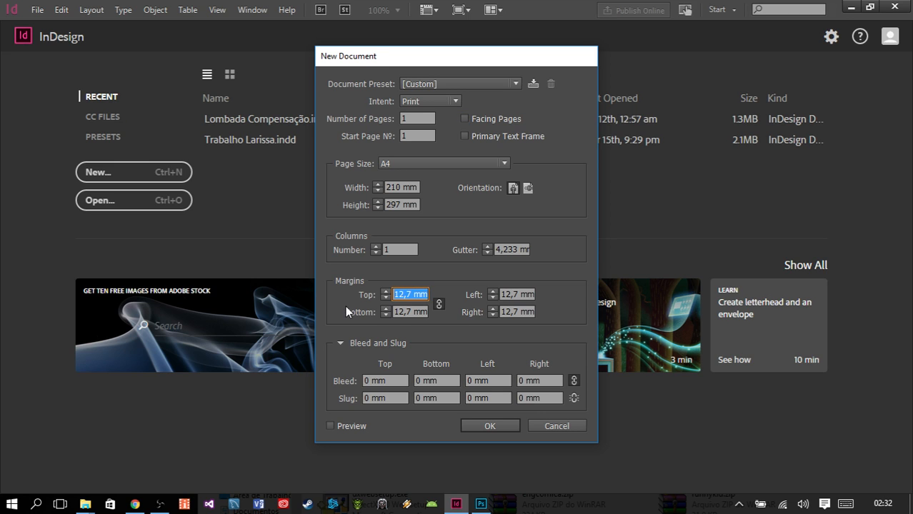
pyautogui.write('5')
pyautogui.click(385, 380)
pyautogui.write('3')
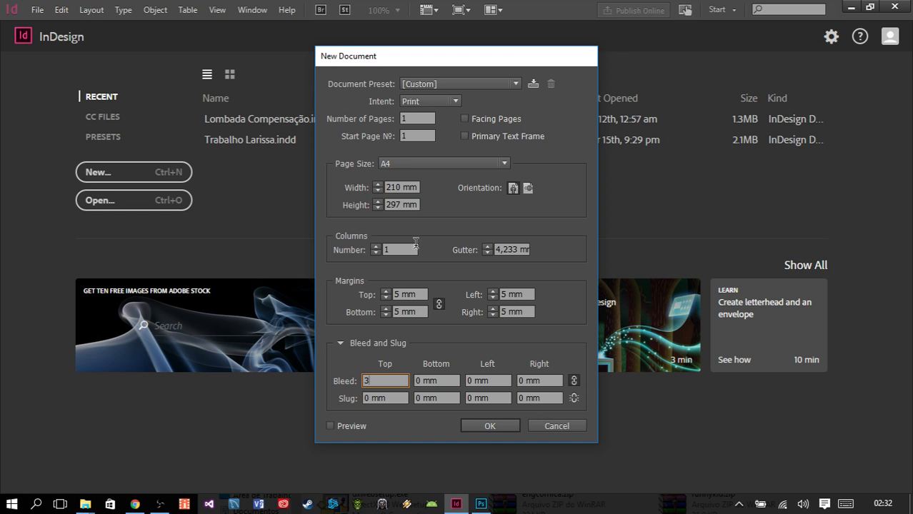
pyautogui.click(444, 381)
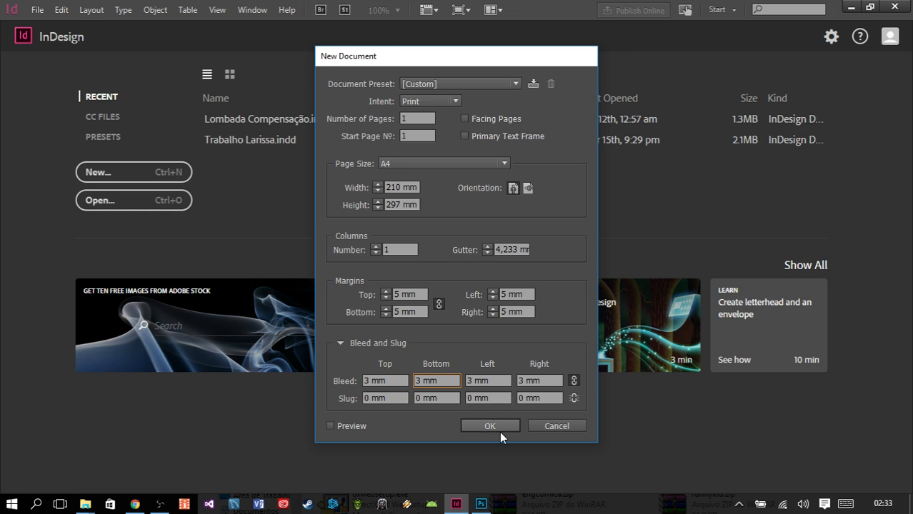
pyautogui.click(499, 431)
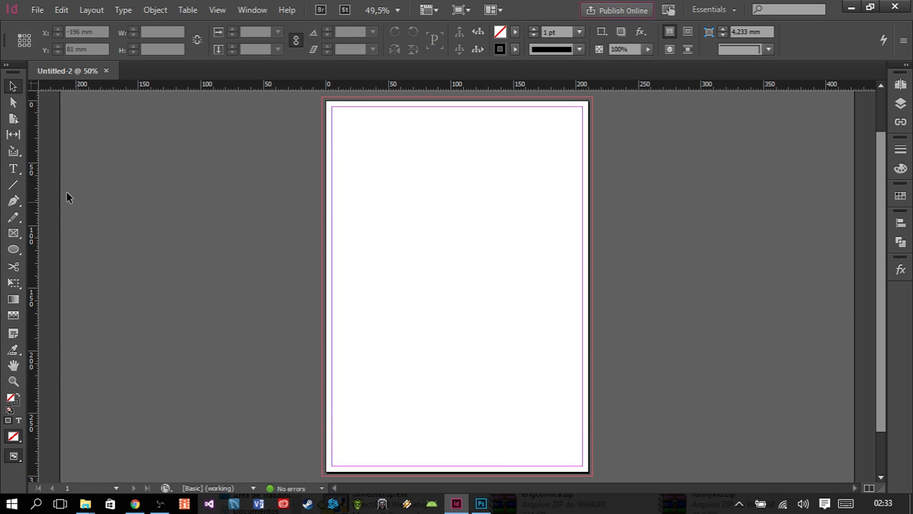
pyautogui.click(13, 170)
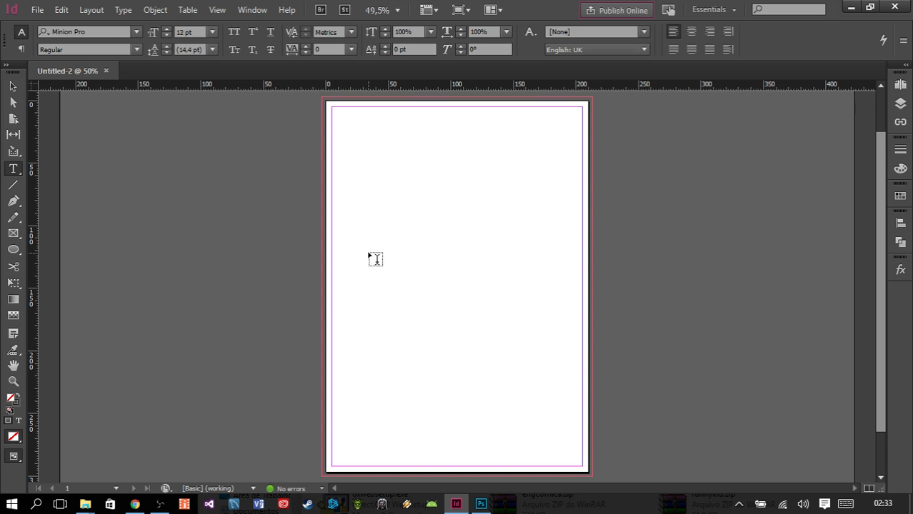
pyautogui.press('s')
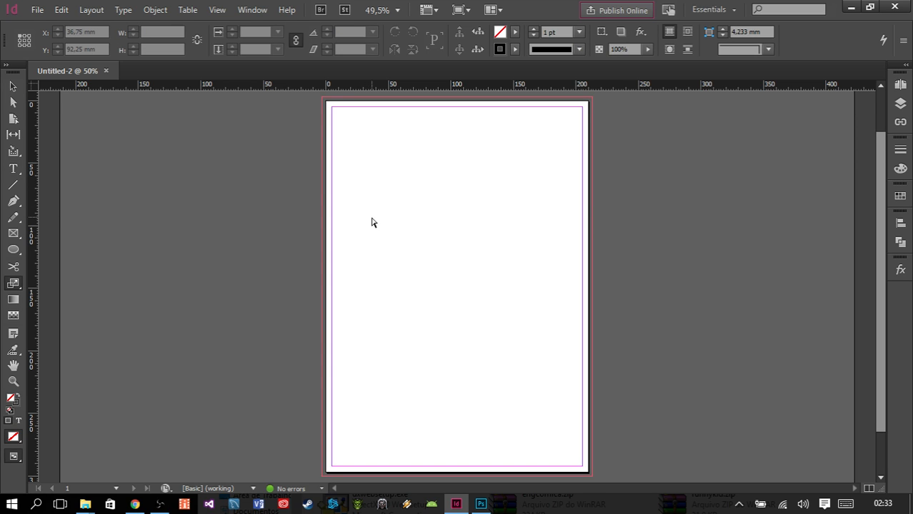
pyautogui.moveTo(370, 217)
pyautogui.mouseDown()
pyautogui.moveTo(417, 216)
pyautogui.moveTo(413, 306)
pyautogui.moveTo(396, 271)
pyautogui.mouseUp()
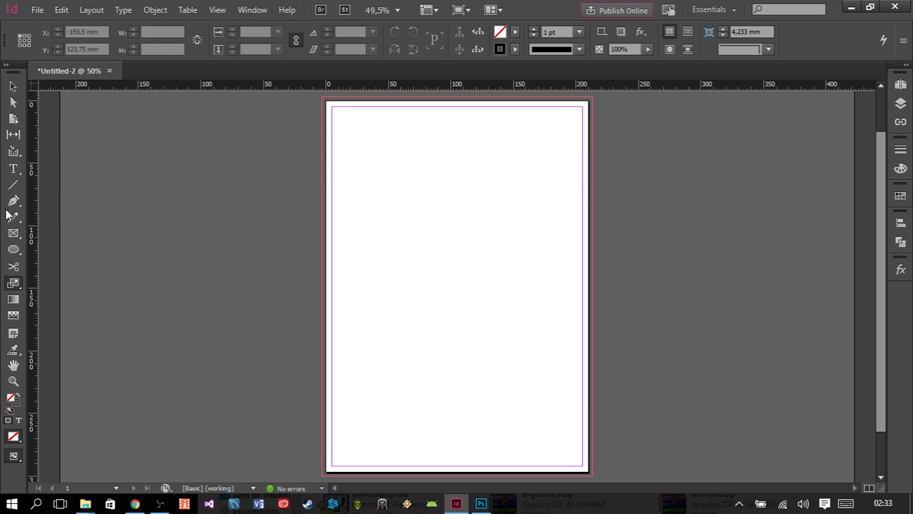
# - Draw a text frame about 61 mm wide and 64 mm high in the upper-left part of the page
pyautogui.click(14, 170)
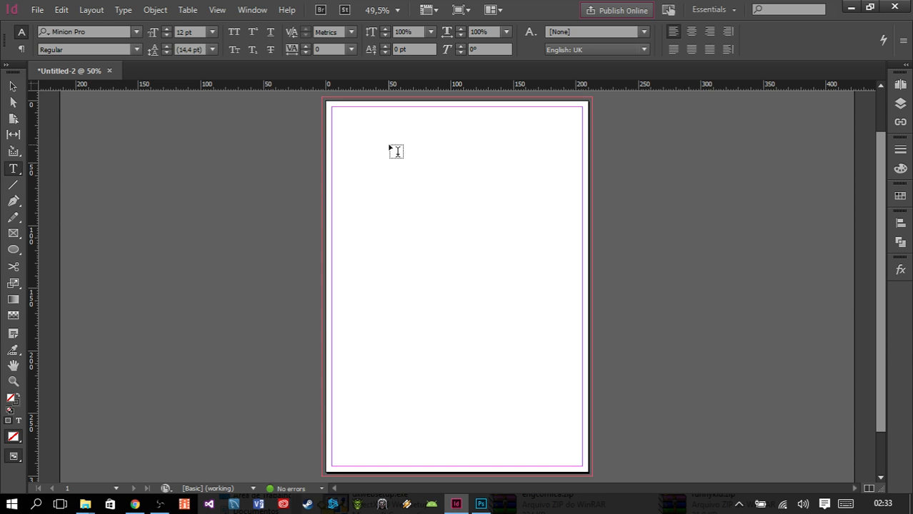
pyautogui.moveTo(348, 168); pyautogui.dragTo(423, 249)
pyautogui.hotkey('ctrl', '=')
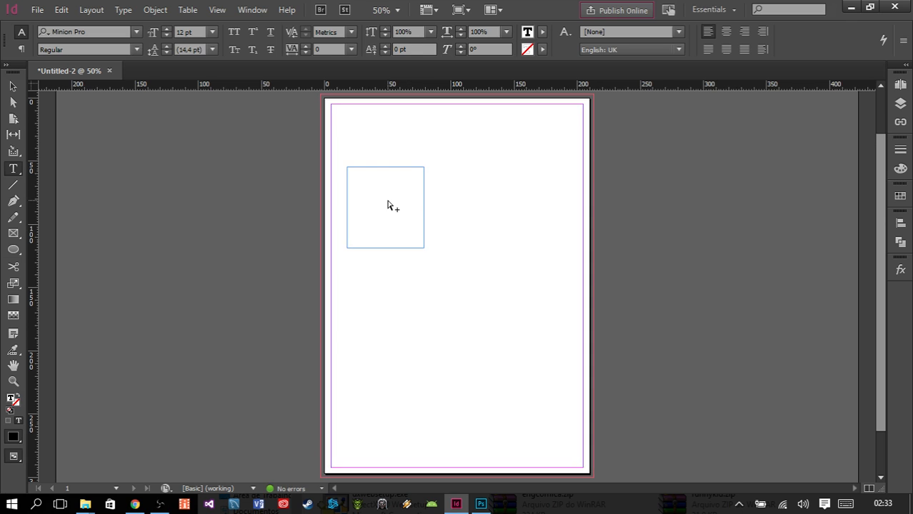
pyautogui.hotkey('ctrl', '=')
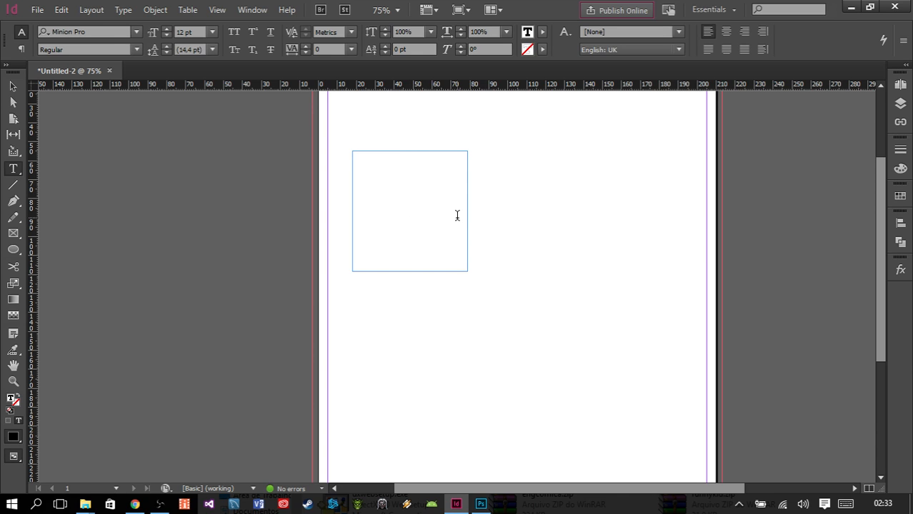
# - Enter "TEXTO texto teste teste" in the text frame
pyautogui.write('TEXTO texto te')
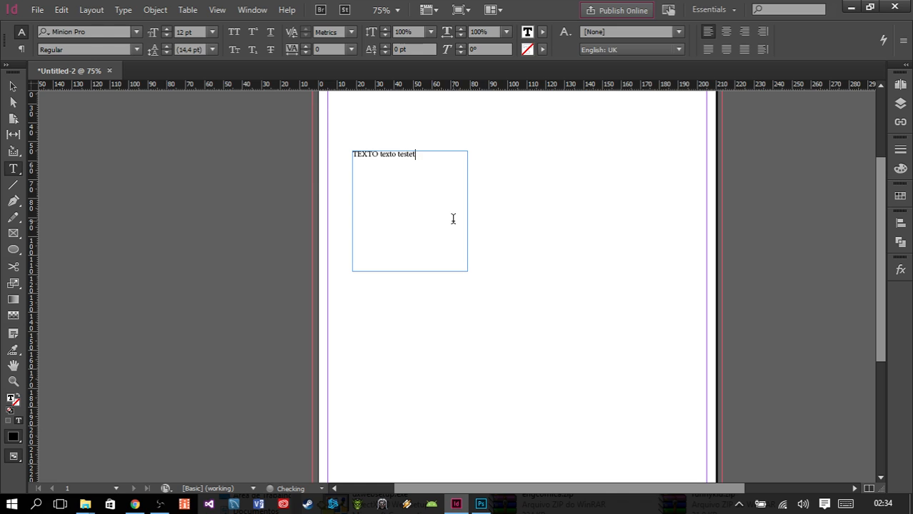
pyautogui.write('ste teste')
# - Copy the typed text and paste it repeatedly after itself until it overflows the text frame
pyautogui.hotkey('ctrl', 'shift', 'Left')
pyautogui.hotkey('ctrl', 'shift', 'Left')
pyautogui.hotkey('ctrl', 'shift', 'Left')
pyautogui.hotkey('ctrl', 'shift', 'Left')
pyautogui.hotkey('ctrl', 'c')
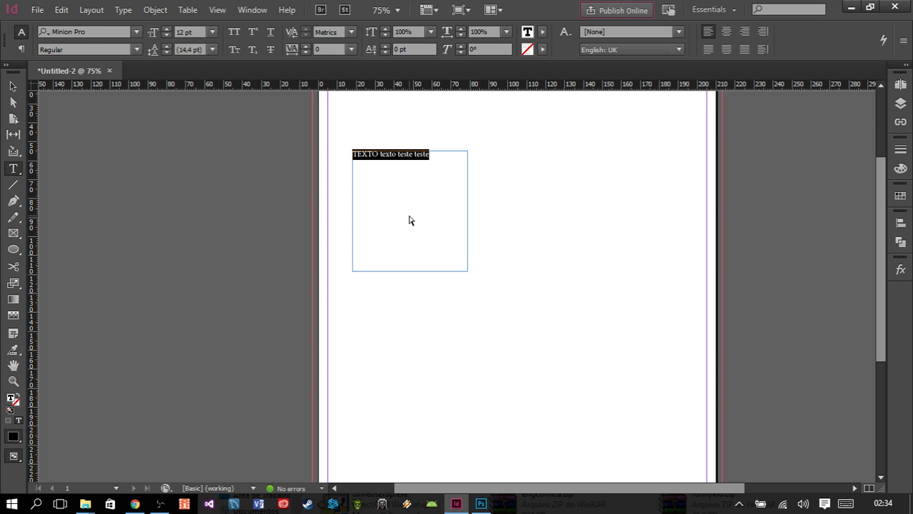
pyautogui.click(448, 179)
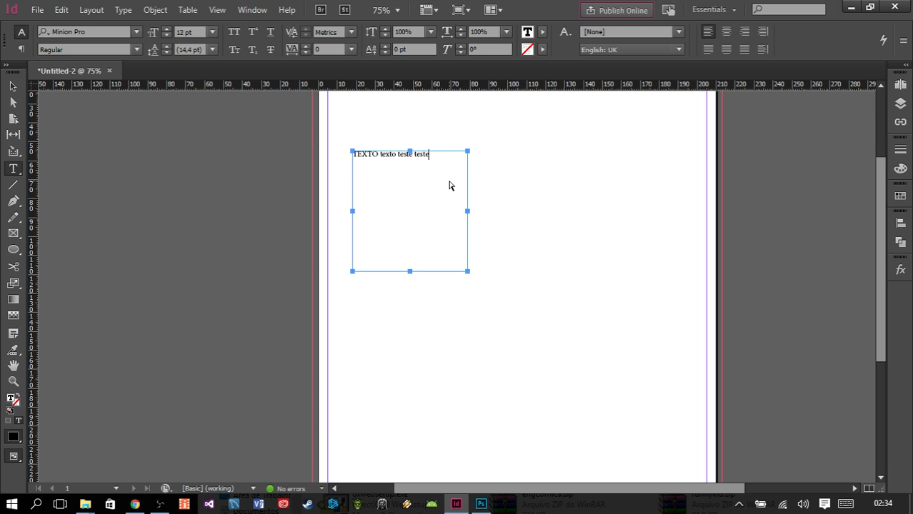
pyautogui.hotkey('ctrl', 'v')
pyautogui.hotkey('ctrl', 'v')
pyautogui.hotkey('ctrl', 'v')
pyautogui.hotkey('ctrl', 'v')
pyautogui.hotkey('ctrl', 'v')
pyautogui.hotkey('ctrl', 'v')
pyautogui.hotkey('ctrl', 'v')
pyautogui.hotkey('ctrl', 'v')
pyautogui.hotkey('ctrl', 'v')
pyautogui.hotkey('ctrl', 'v')
pyautogui.hotkey('ctrl', 'v')
pyautogui.hotkey('ctrl', 'v')
pyautogui.hotkey('ctrl', 'v')
pyautogui.hotkey('ctrl', 'v')
pyautogui.hotkey('ctrl', 'v')
pyautogui.hotkey('ctrl', 'v')
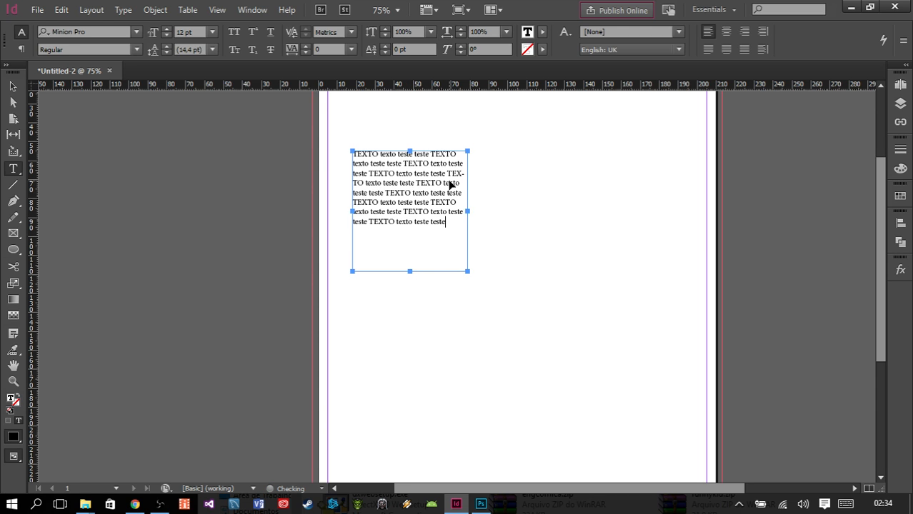
pyautogui.hotkey('ctrl', 'v')
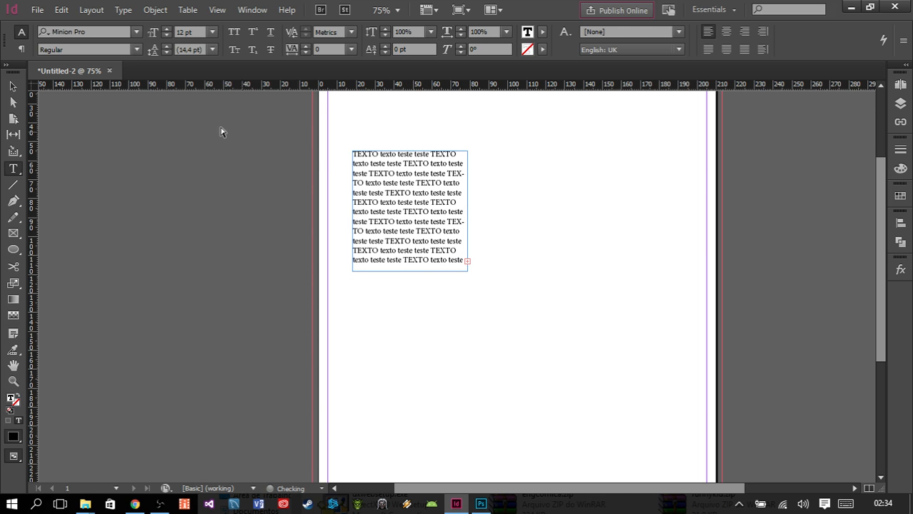
# - Shrink the text frame to about 40 × 32 mm and flow its overset text into a new frame about 57.5 × 100 mm beside it
pyautogui.click(13, 86)
pyautogui.moveTo(410, 272); pyautogui.dragTo(409, 207)
pyautogui.moveTo(467, 208); pyautogui.dragTo(471, 266)
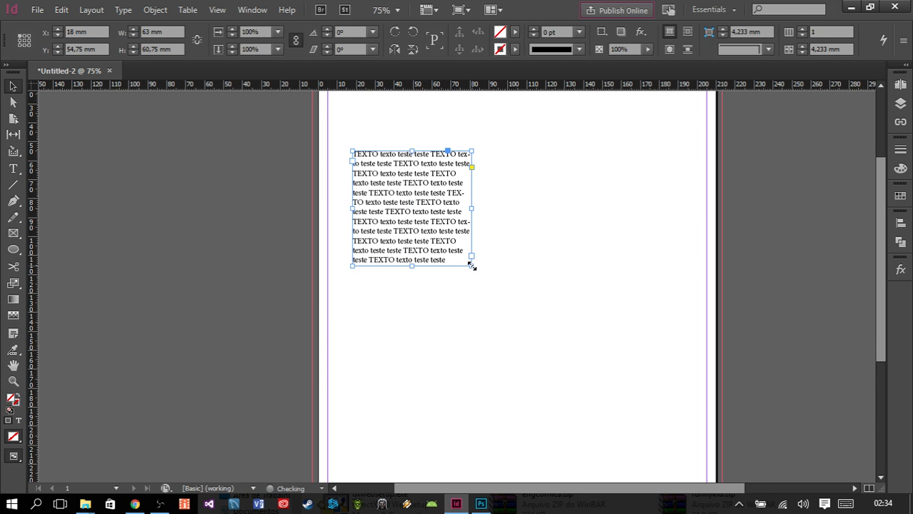
pyautogui.moveTo(413, 267); pyautogui.dragTo(411, 207)
pyautogui.moveTo(470, 208); pyautogui.dragTo(428, 209)
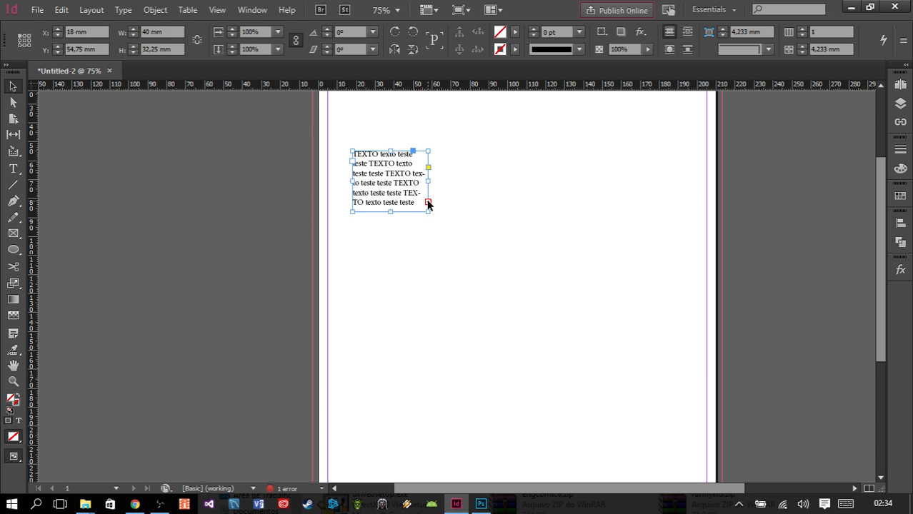
pyautogui.click(427, 204)
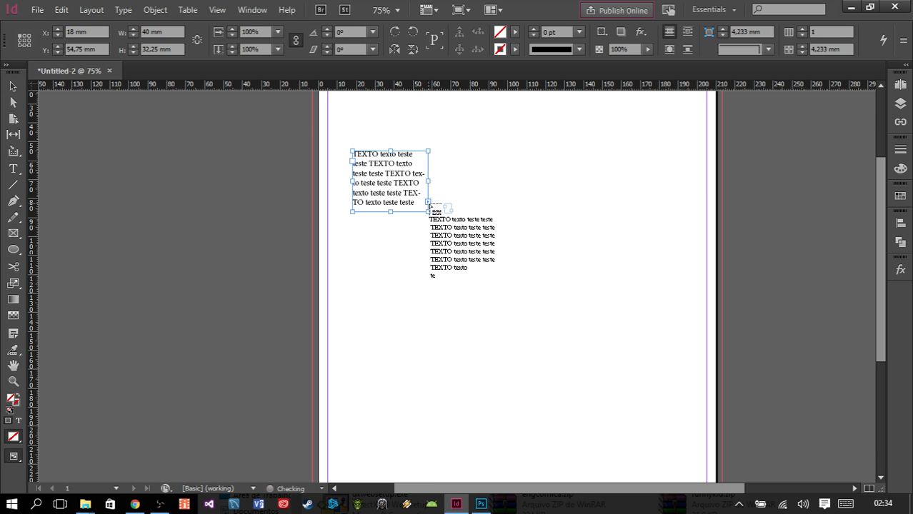
pyautogui.moveTo(471, 177); pyautogui.dragTo(579, 367)
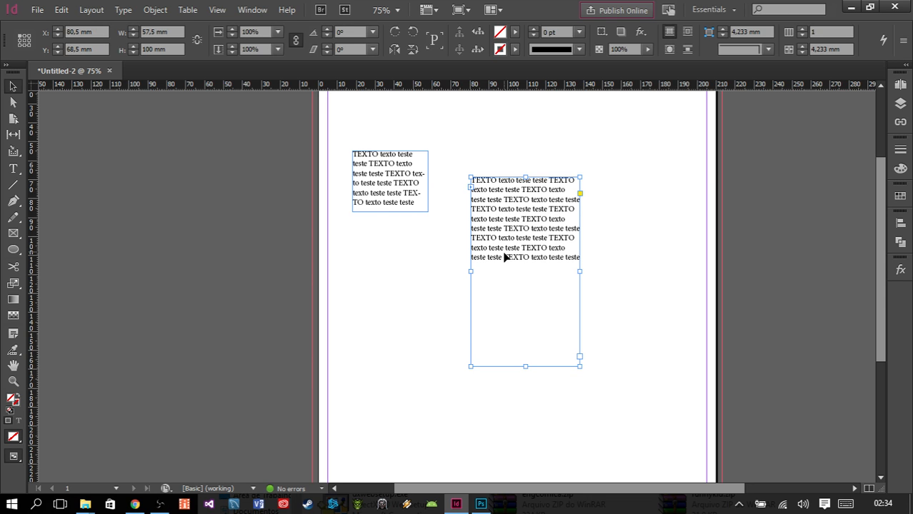
# - Replace the first word of the second frame with "Verde verde Verde Verdão"
pyautogui.press('t')
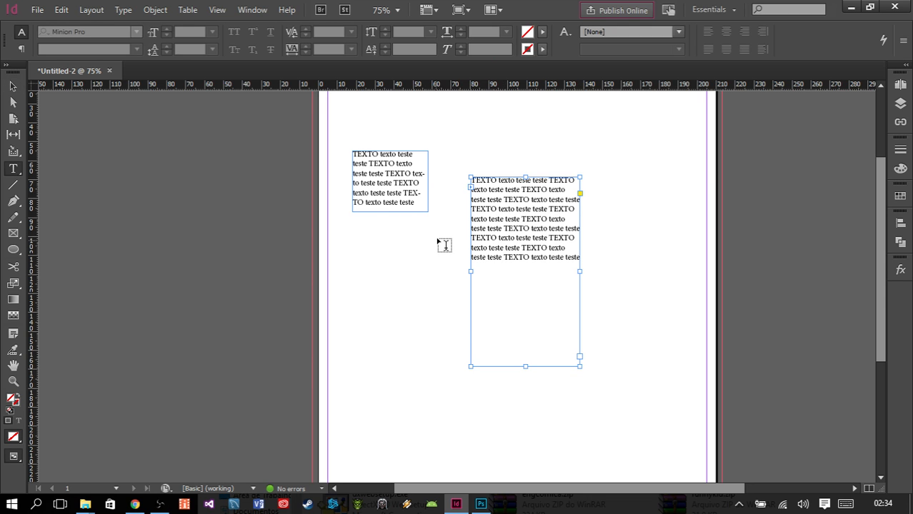
pyautogui.doubleClick(473, 180)
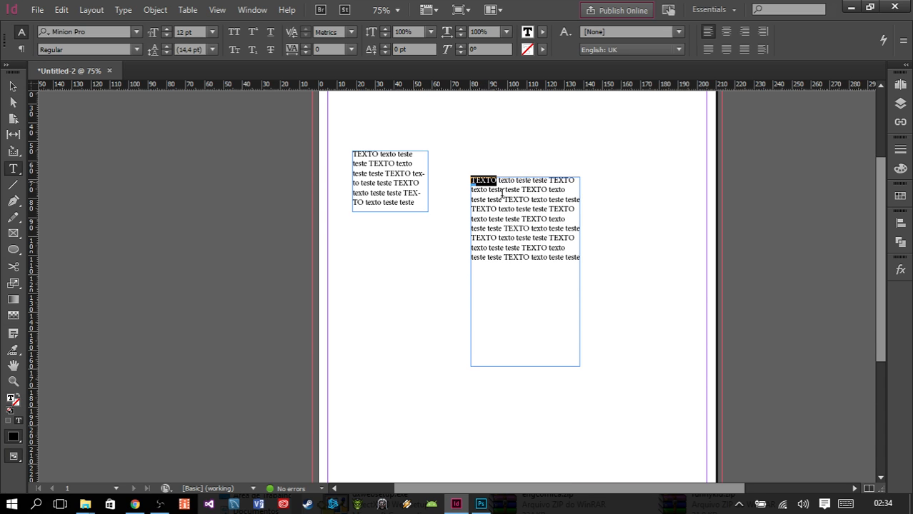
pyautogui.write('Verde')
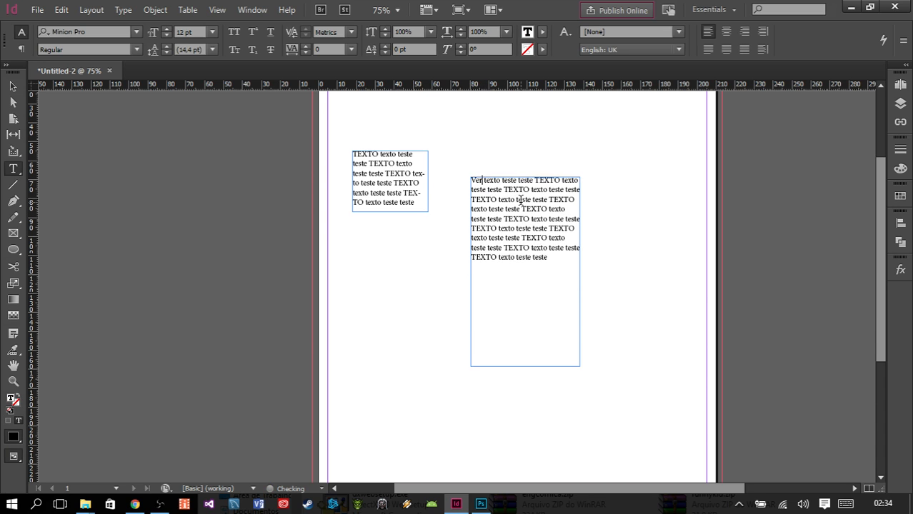
pyautogui.write(' verde')
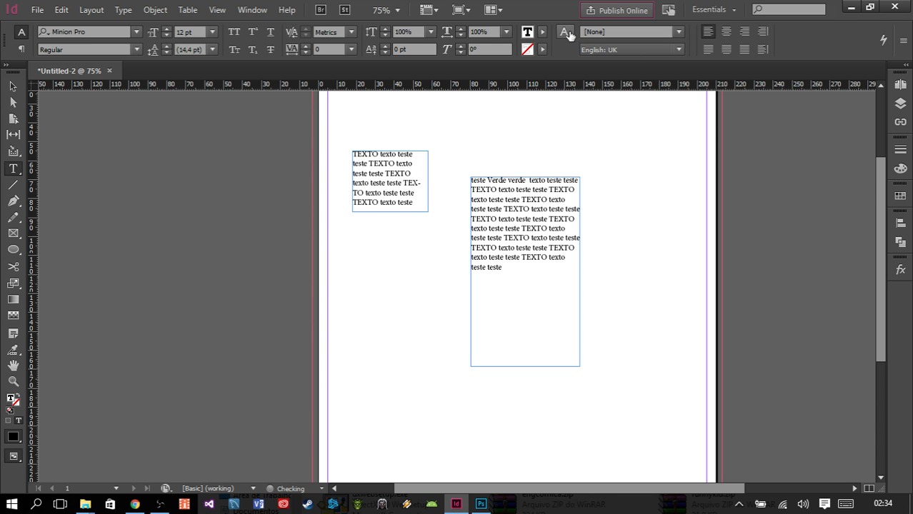
pyautogui.write(' Verde Verde Ve')
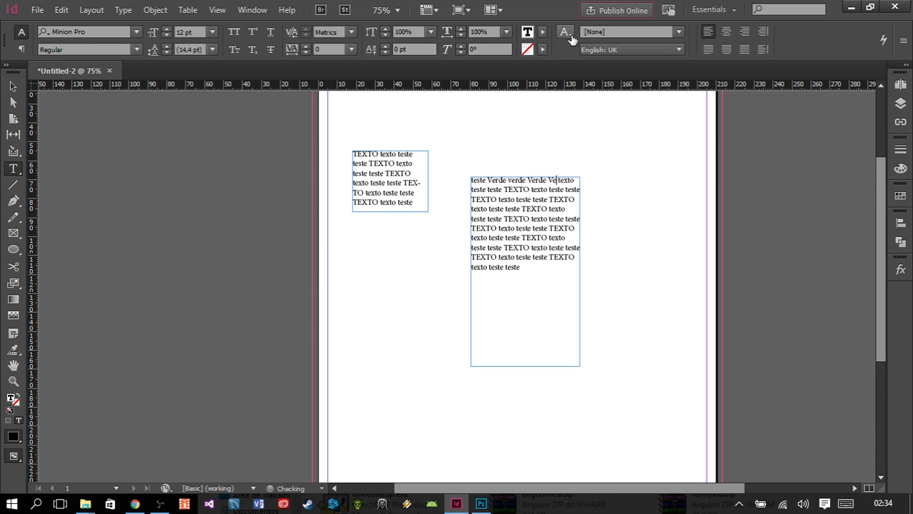
pyautogui.write('ão')
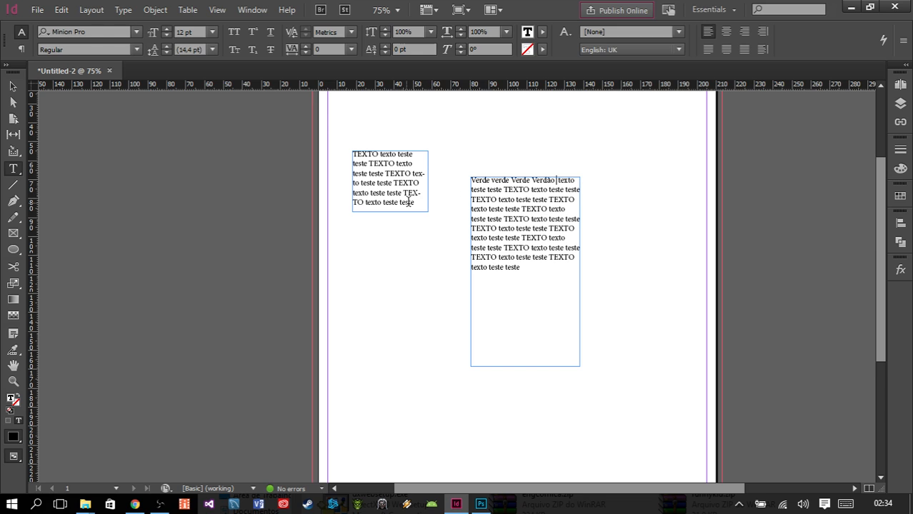
# - Delete the last line of the first frame, and then the text from "TO texto teste teste" up to the first "Verde"
pyautogui.moveTo(420, 202); pyautogui.dragTo(351, 205)
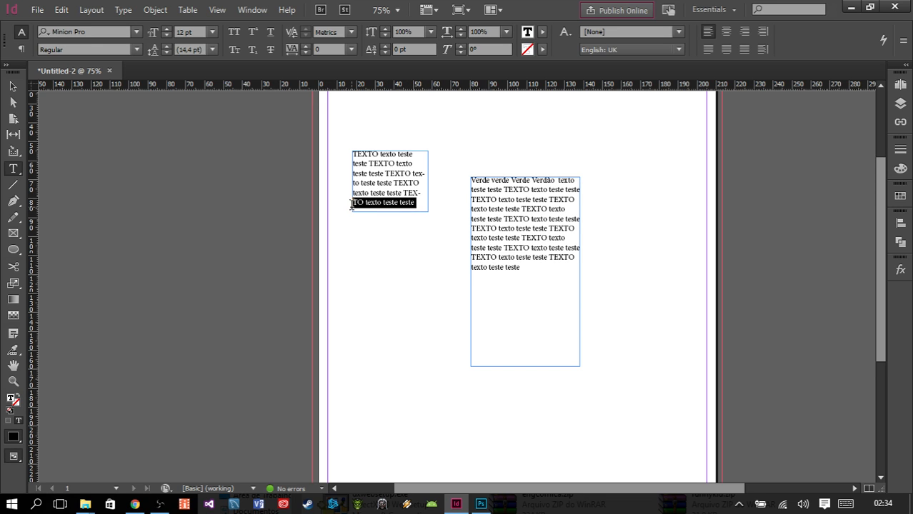
pyautogui.press('BackSpace')
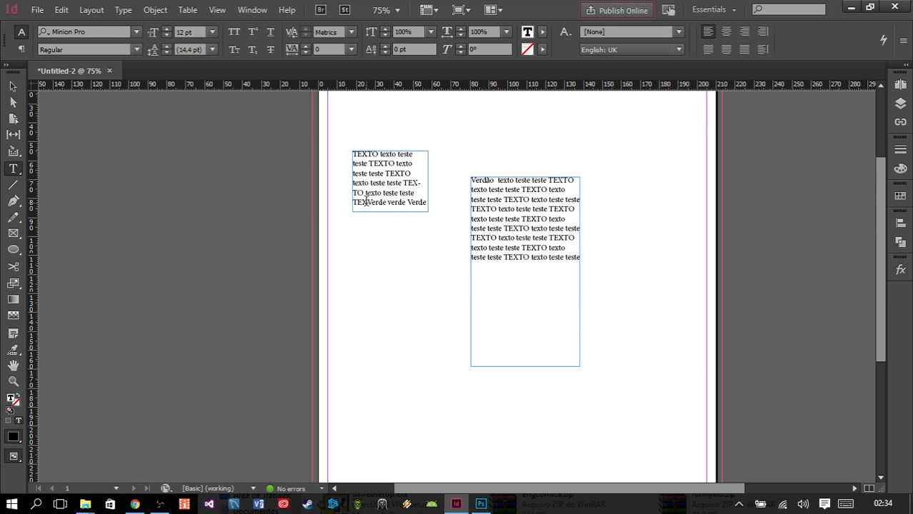
pyautogui.moveTo(366, 203); pyautogui.dragTo(340, 190)
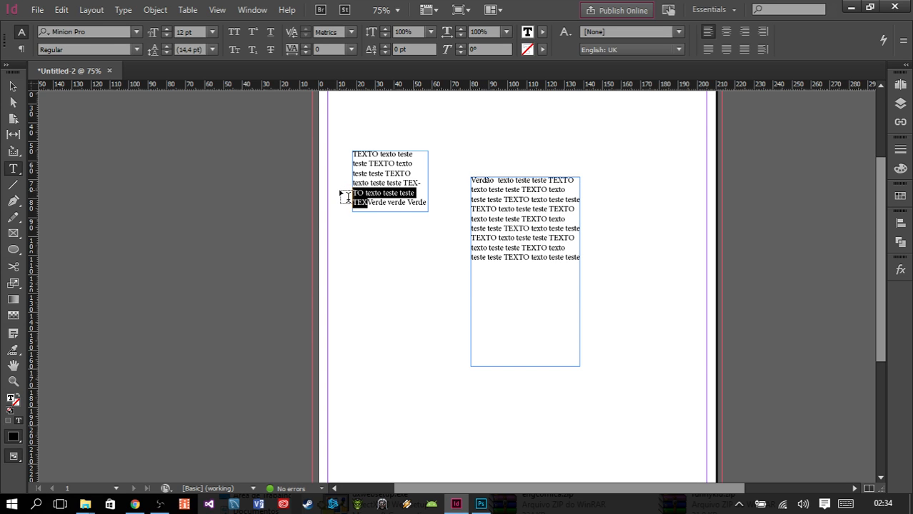
pyautogui.press('BackSpace')
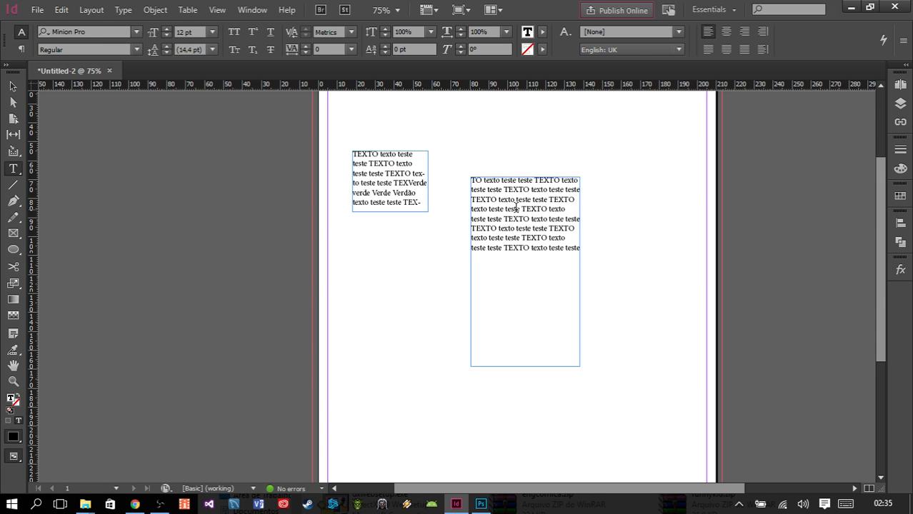
# - Lengthen the first text frame to a height of about 73 mm and delete the second linked frame
pyautogui.click(13, 87)
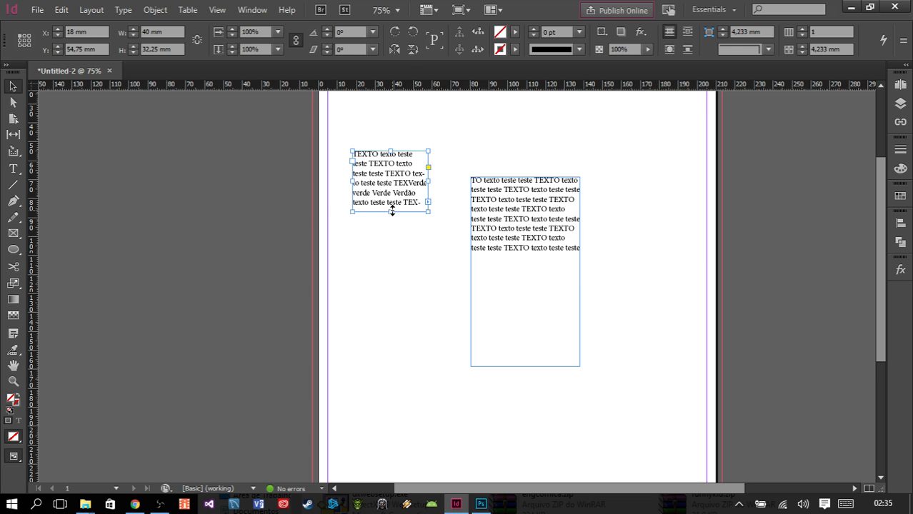
pyautogui.moveTo(391, 210); pyautogui.dragTo(390, 290)
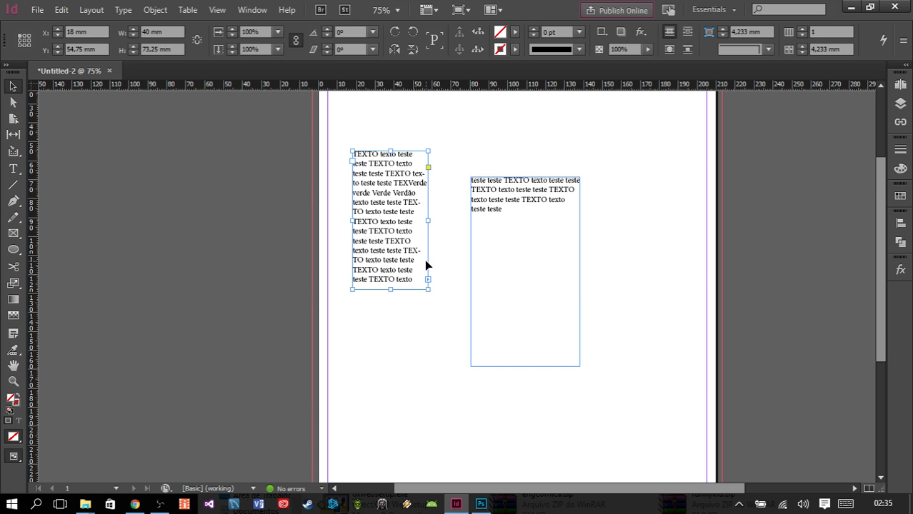
pyautogui.click(492, 251)
pyautogui.press('Delete')
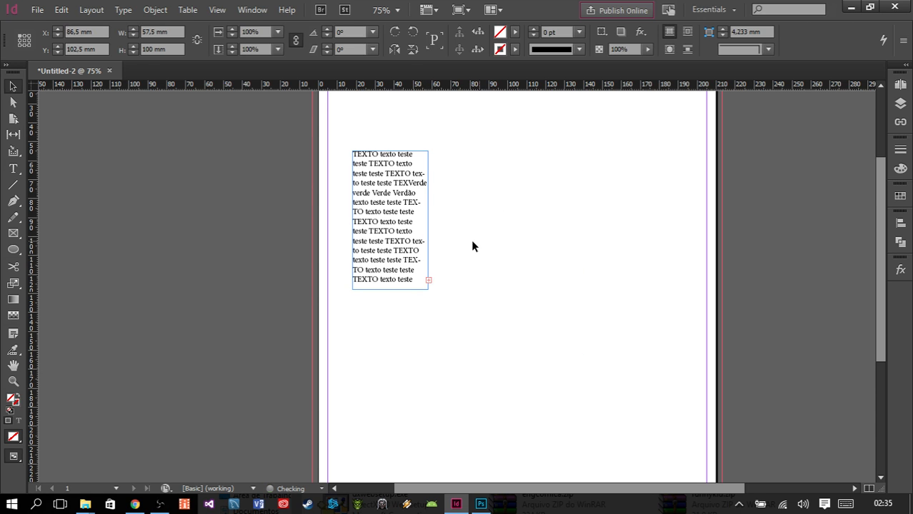
# - Enlarge the remaining text frame to about 82.5 × 80 mm so that it holds all the text
pyautogui.click(427, 284)
pyautogui.moveTo(430, 288)
pyautogui.mouseDown()
pyautogui.moveTo(504, 322)
pyautogui.moveTo(508, 303)
pyautogui.mouseUp()
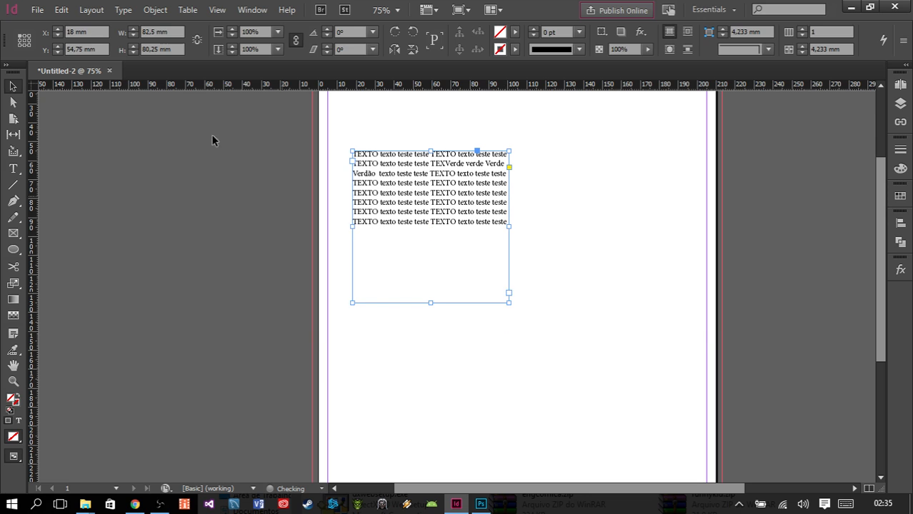
# - Change the font of the text in the selected frame to Futura Md BT Bold
pyautogui.click(14, 169)
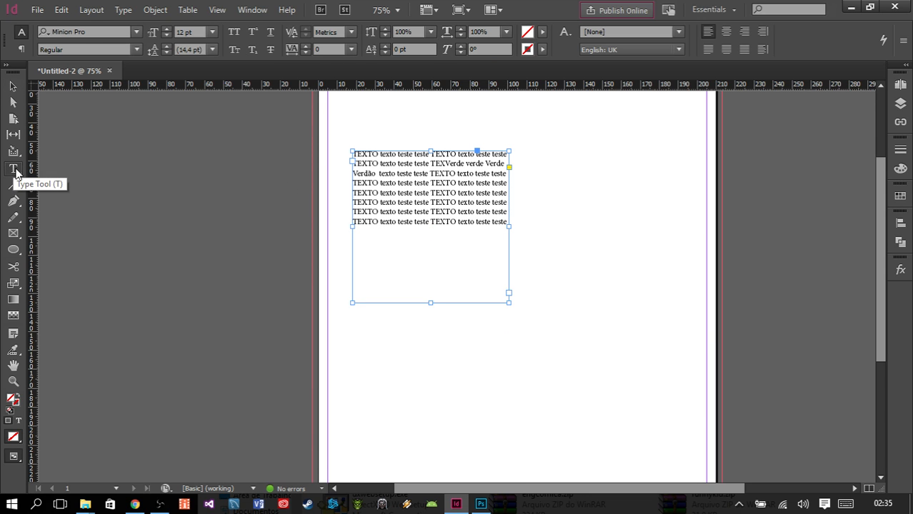
pyautogui.click(133, 32)
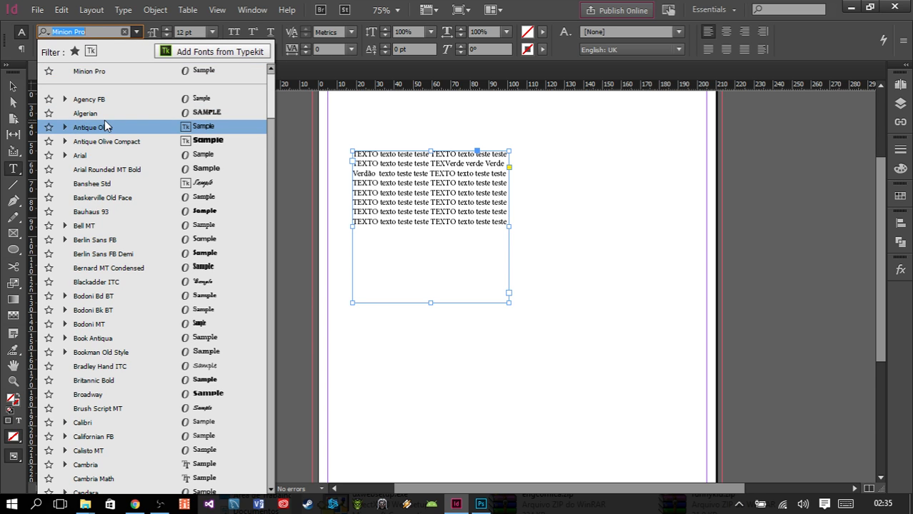
pyautogui.scroll(-3, 112, 170)
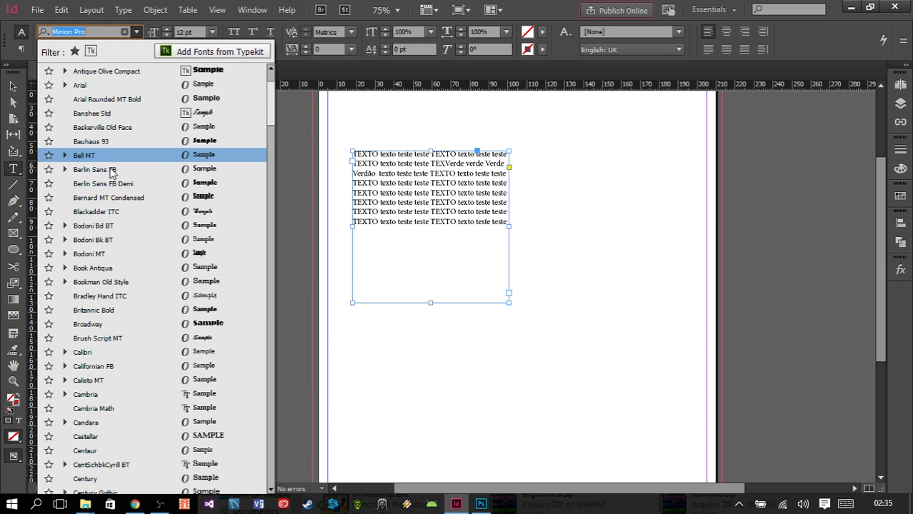
pyautogui.scroll(-2, 112, 172)
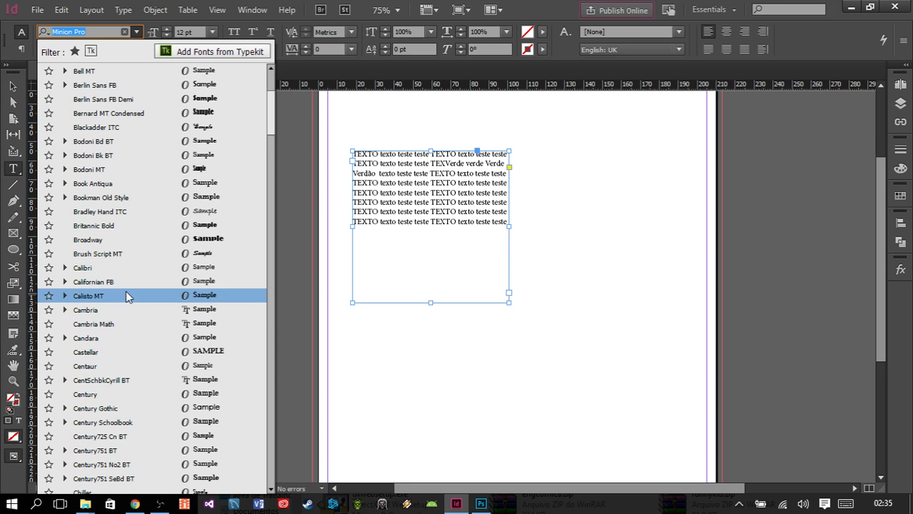
pyautogui.scroll(-1, 135, 260)
pyautogui.scroll(-5, 191, 387)
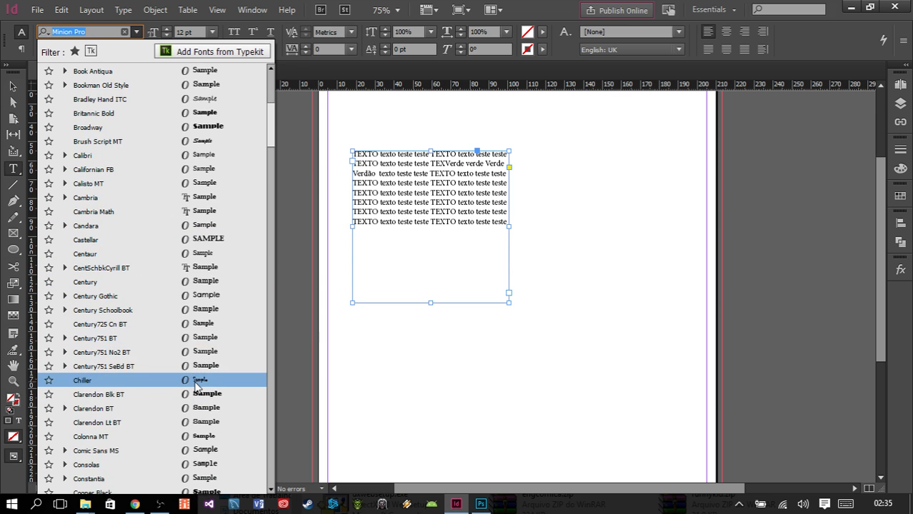
pyautogui.scroll(-3, 191, 387)
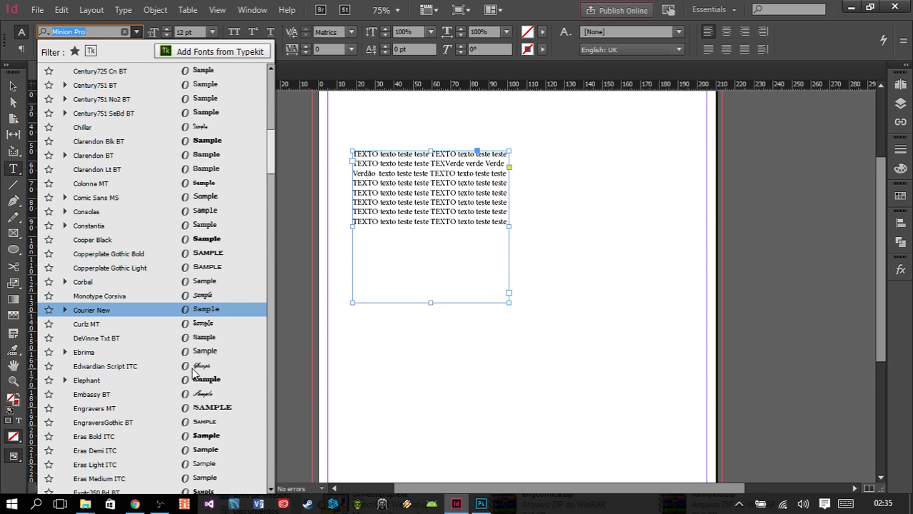
pyautogui.write('Fut')
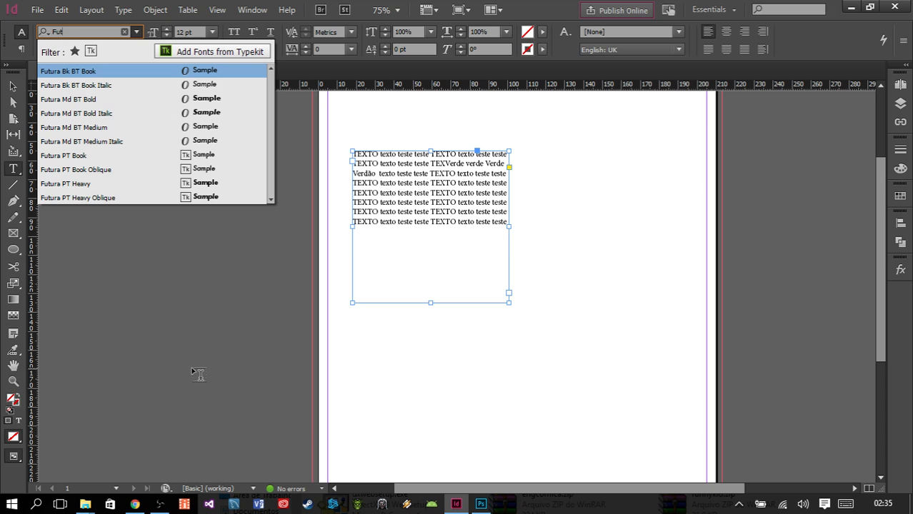
pyautogui.click(148, 103)
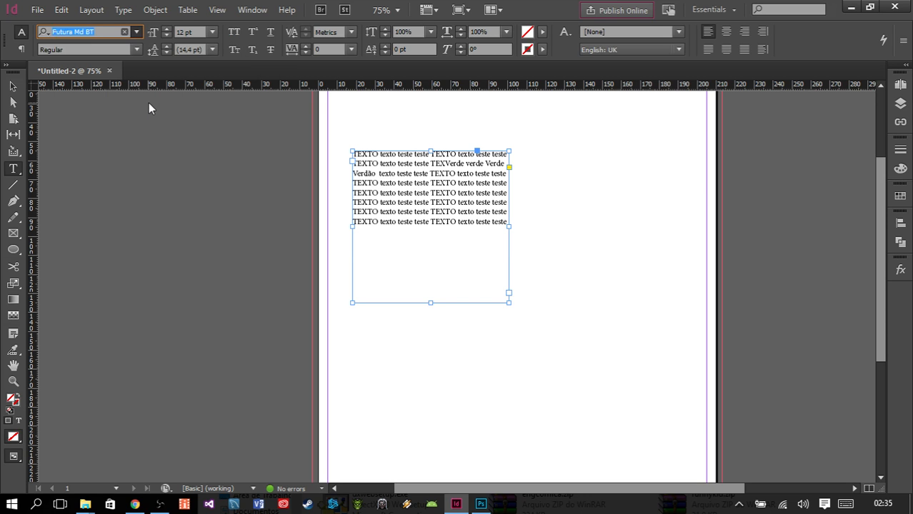
# - Try the Medium, Medium Italic and Bold styles on the frame's text, and settle on Bold Italic
pyautogui.click(134, 50)
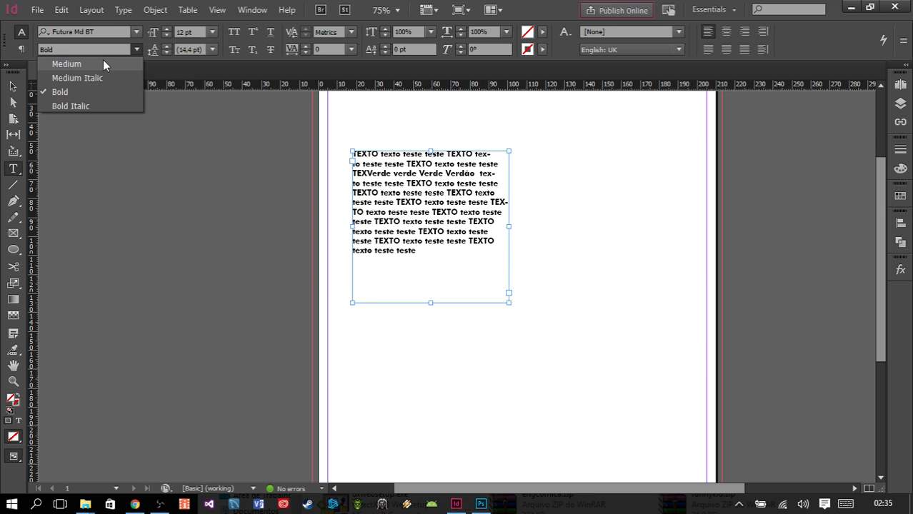
pyautogui.click(103, 63)
pyautogui.click(133, 50)
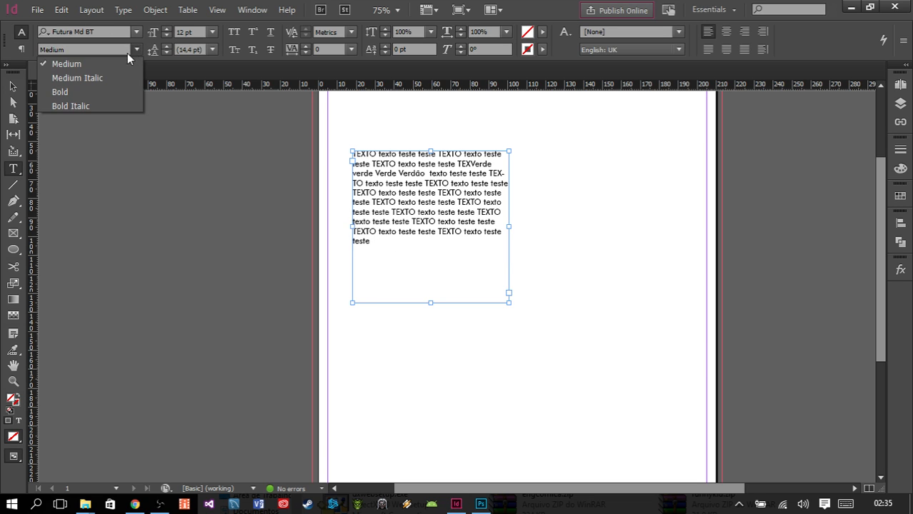
pyautogui.click(109, 75)
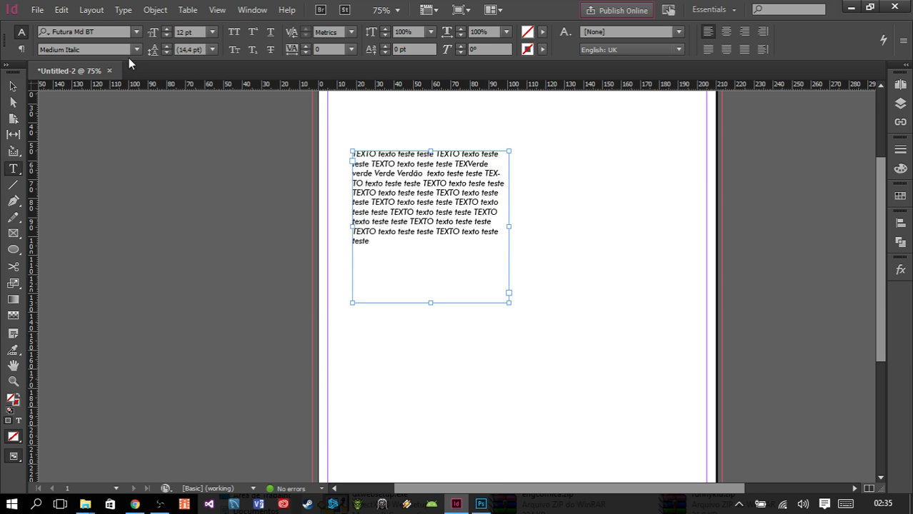
pyautogui.click(135, 49)
pyautogui.click(96, 87)
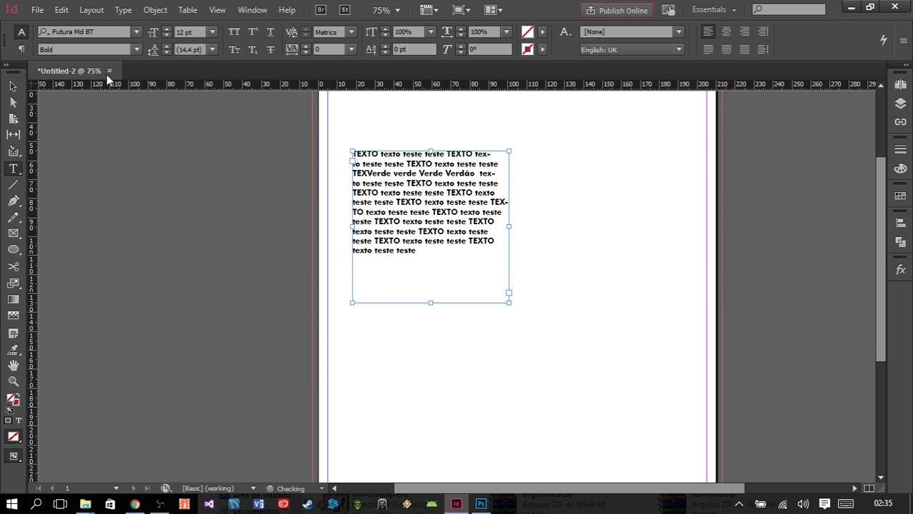
pyautogui.click(132, 50)
pyautogui.click(90, 101)
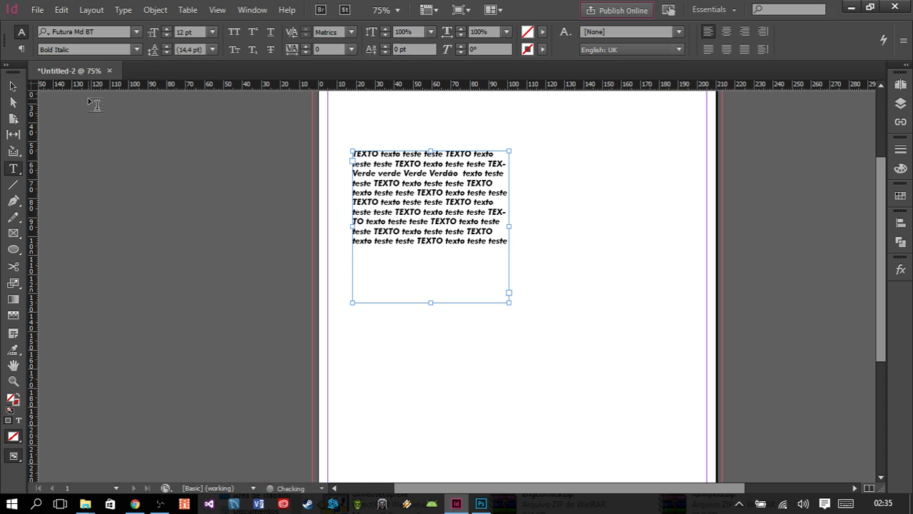
pyautogui.click(133, 49)
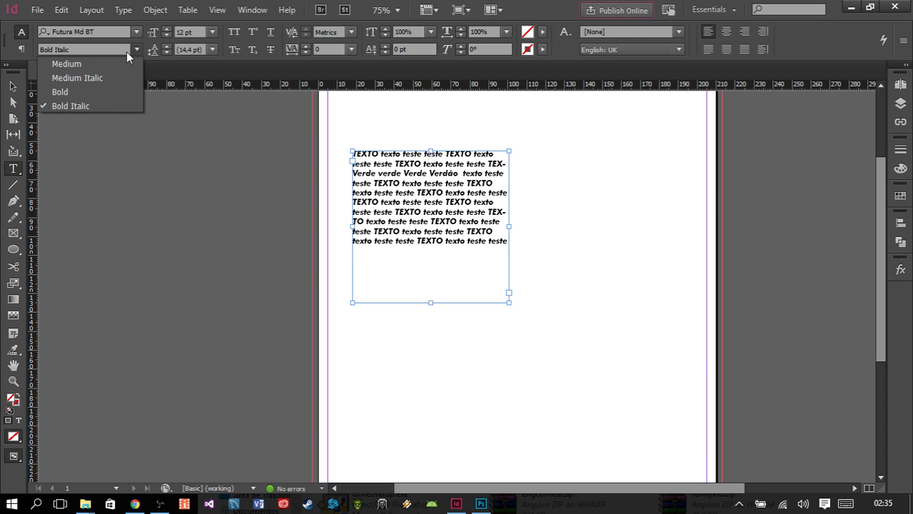
pyautogui.click(125, 52)
pyautogui.click(131, 49)
pyautogui.click(110, 50)
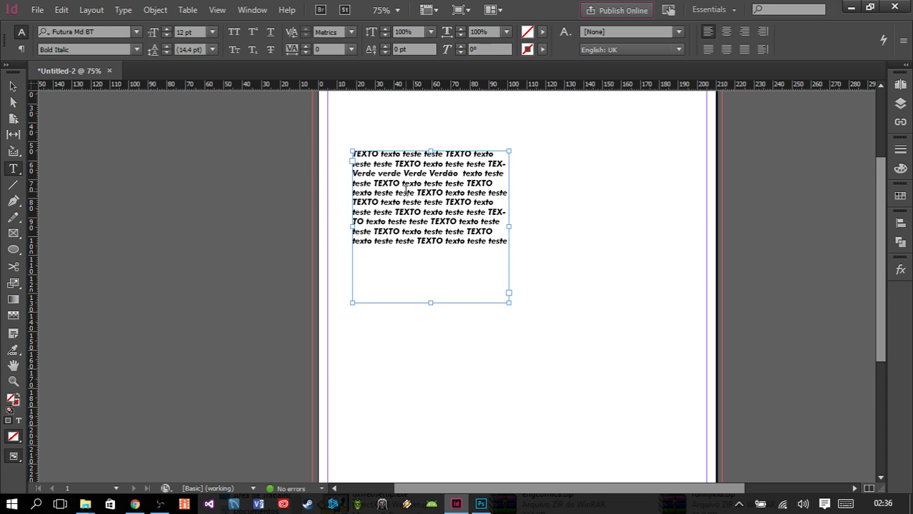
# - Try a 5 pt font size on the frame's text and return it to 12 pt
pyautogui.click(183, 32)
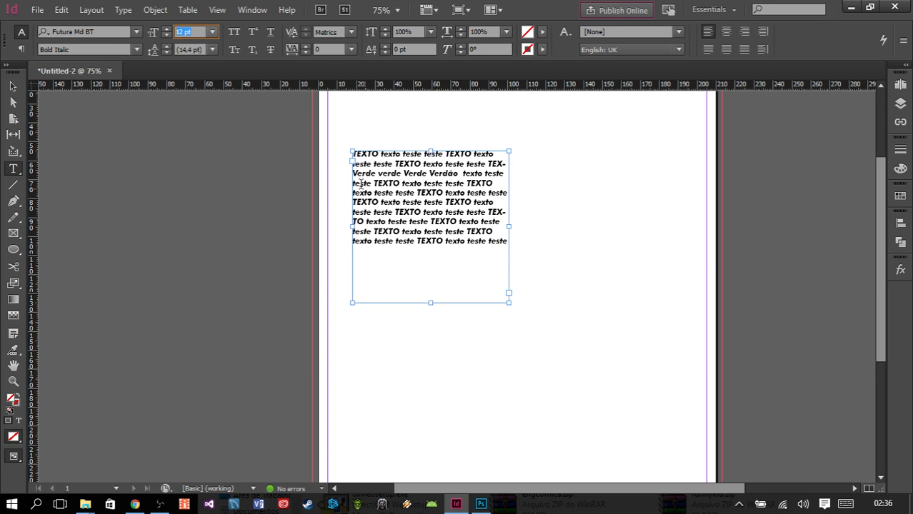
pyautogui.write('5')
pyautogui.click(195, 51)
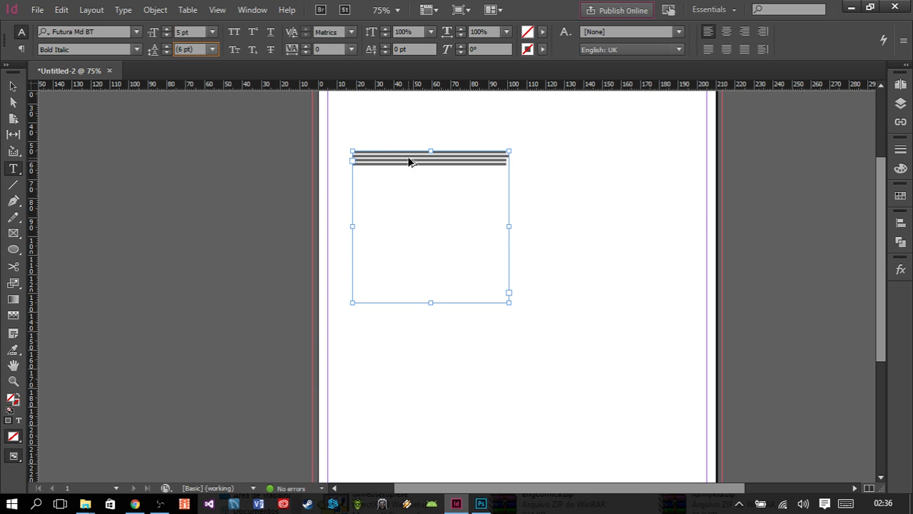
pyautogui.scroll(2, 408, 159)
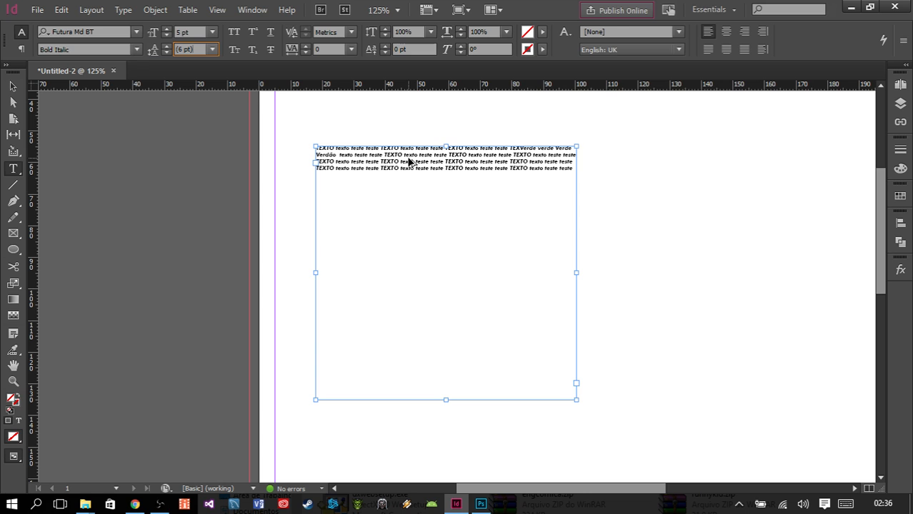
pyautogui.click(184, 32)
pyautogui.write('12')
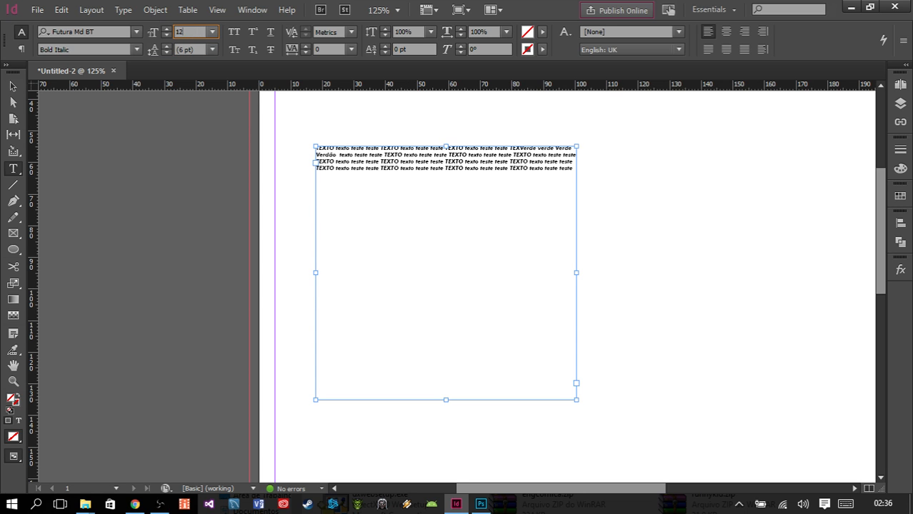
pyautogui.press('Return')
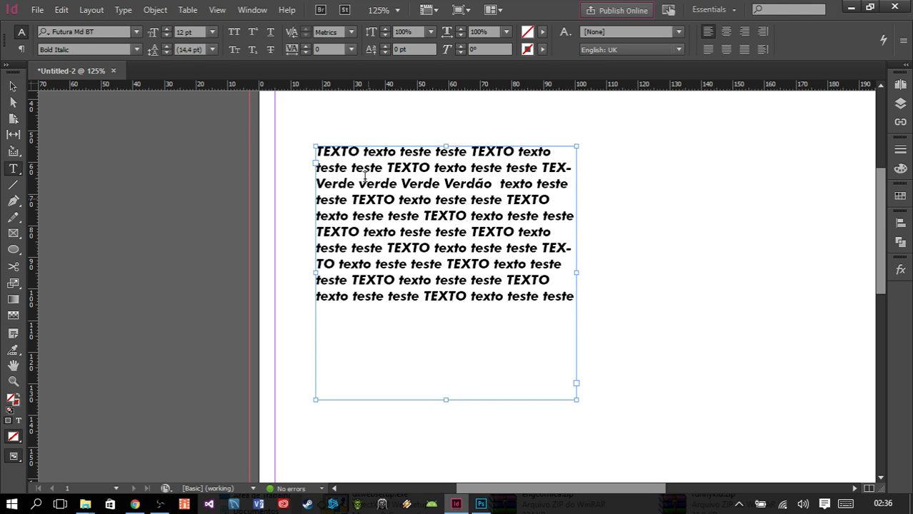
# - Try leading values of 10 pt, 6 pt and 60 pt on the frame's text, and settle on 12 pt
pyautogui.click(212, 49)
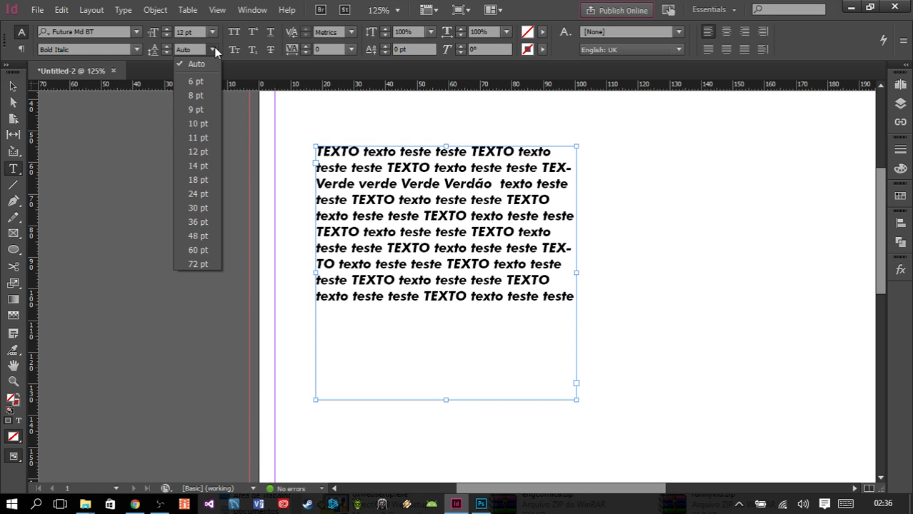
pyautogui.click(196, 126)
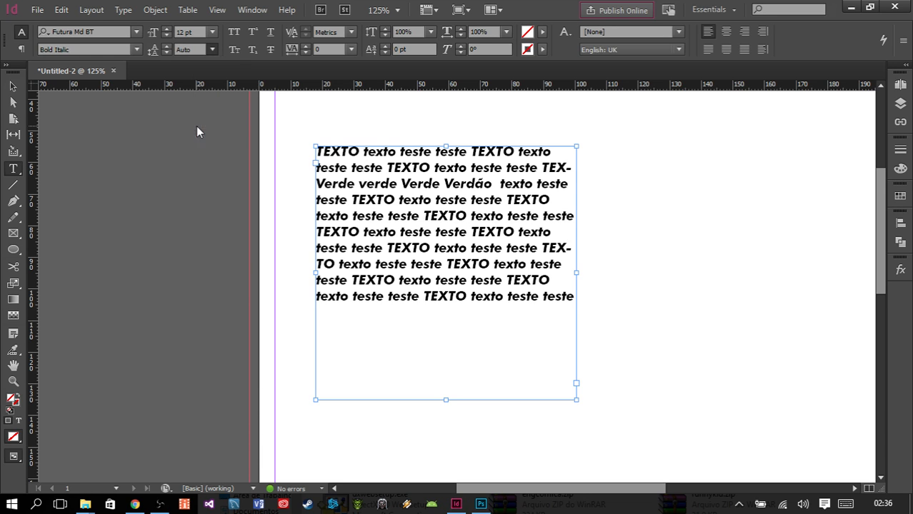
pyautogui.click(212, 50)
pyautogui.click(195, 78)
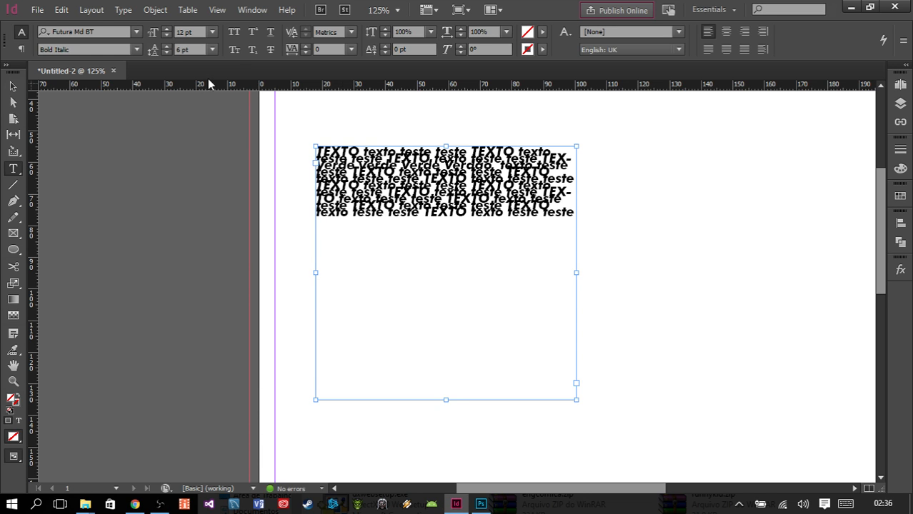
pyautogui.click(211, 49)
pyautogui.click(187, 252)
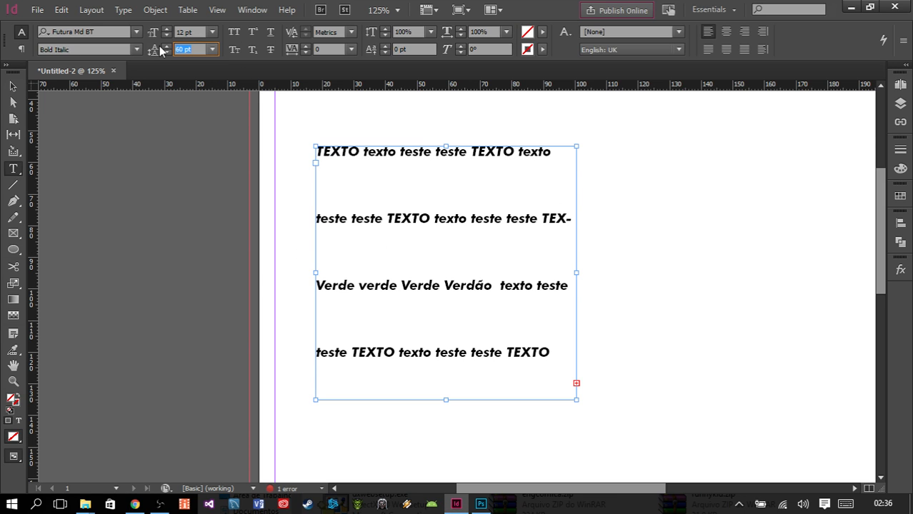
pyautogui.write('12')
pyautogui.press('Return')
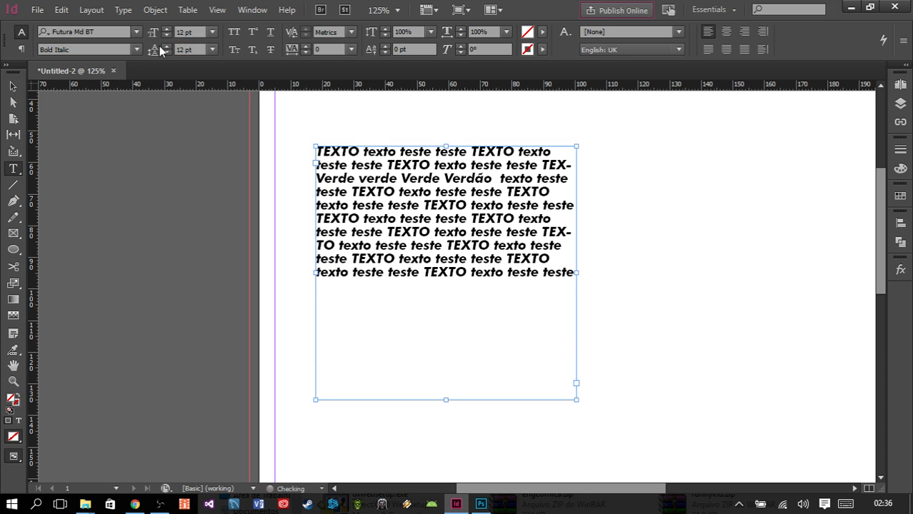
# - Switch All Caps on and off for the frame's text, and try Superscript on it
pyautogui.click(233, 32)
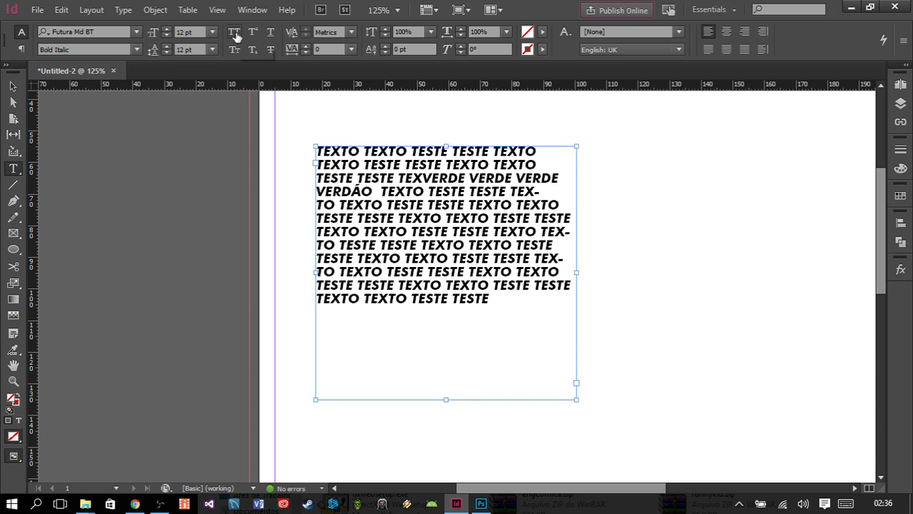
pyautogui.click(234, 33)
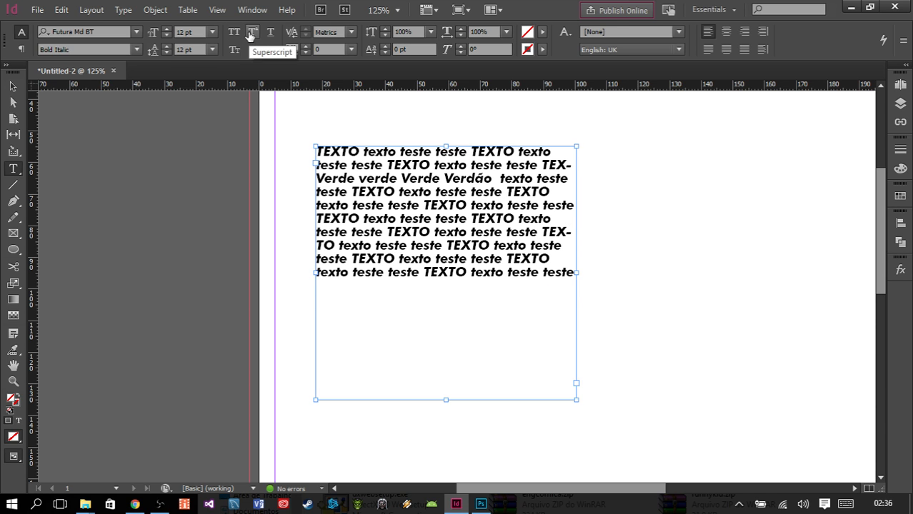
pyautogui.click(251, 34)
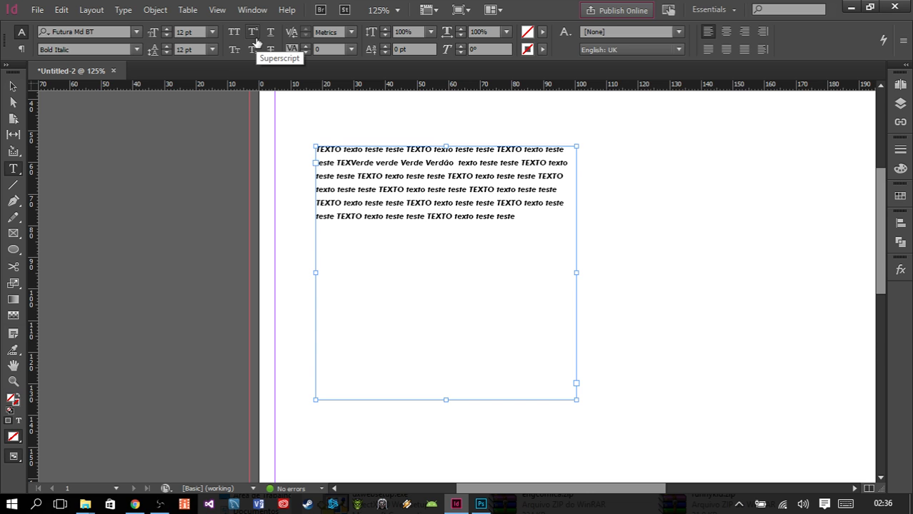
# - Compare the frame's text with and without Small Caps, and leave the option off
pyautogui.click(237, 49)
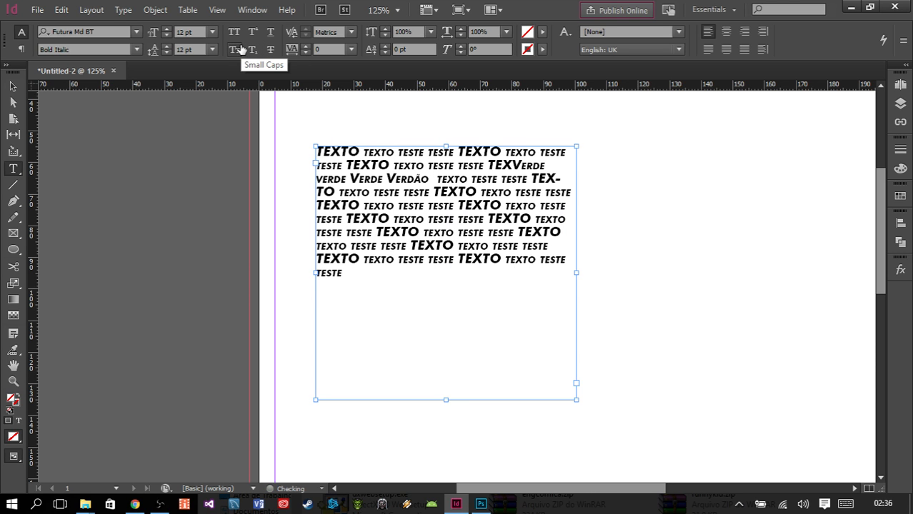
pyautogui.click(242, 48)
pyautogui.click(241, 49)
pyautogui.click(241, 49)
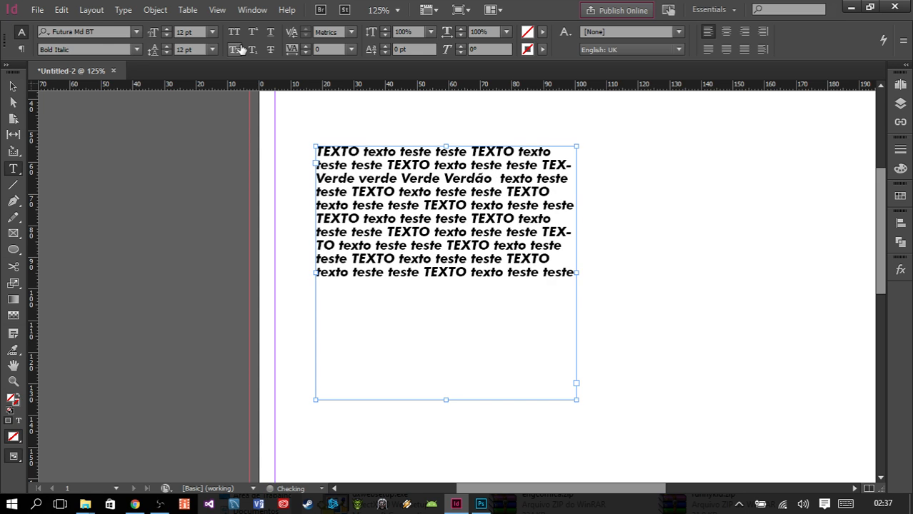
pyautogui.click(241, 49)
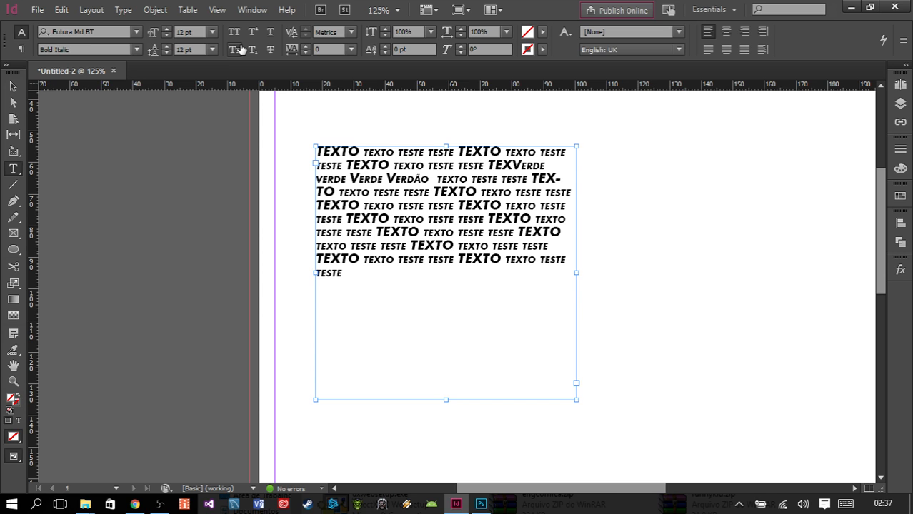
pyautogui.click(240, 49)
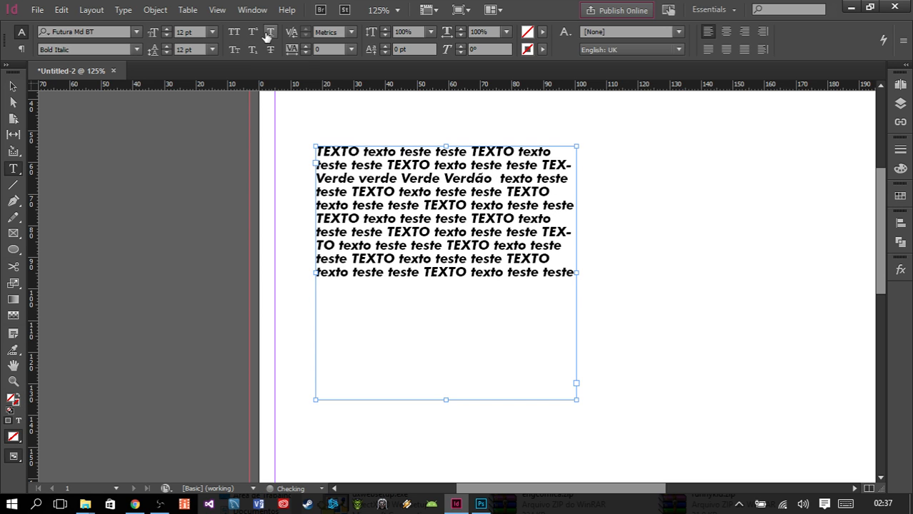
# - Try Underline on the frame's text, remove it, and apply Strikethrough instead
pyautogui.click(269, 32)
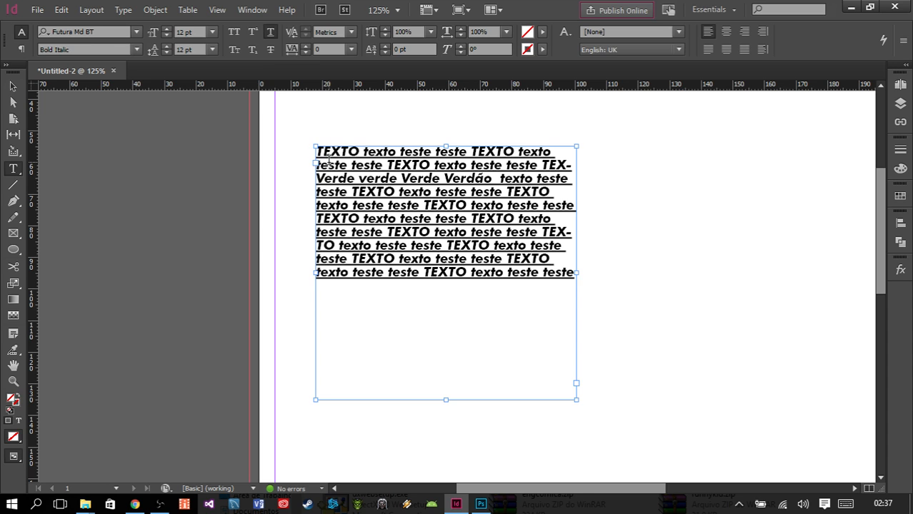
pyautogui.click(270, 33)
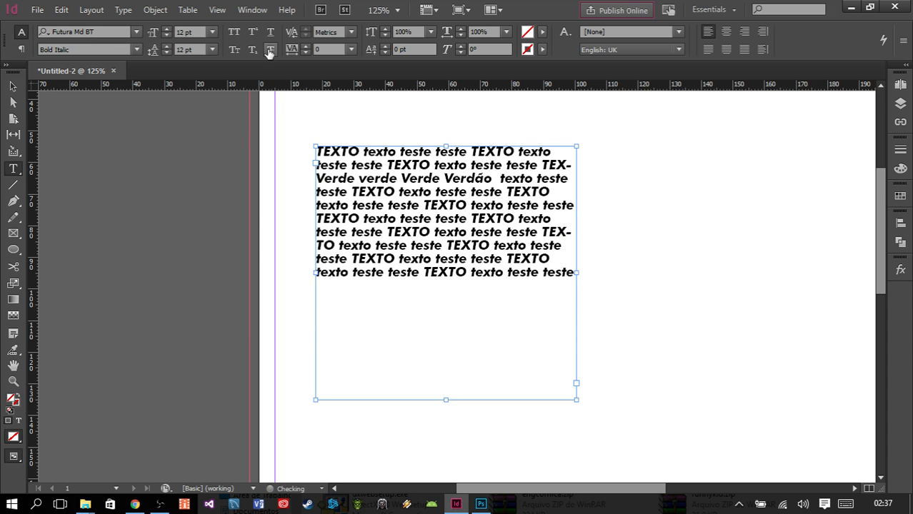
pyautogui.click(269, 50)
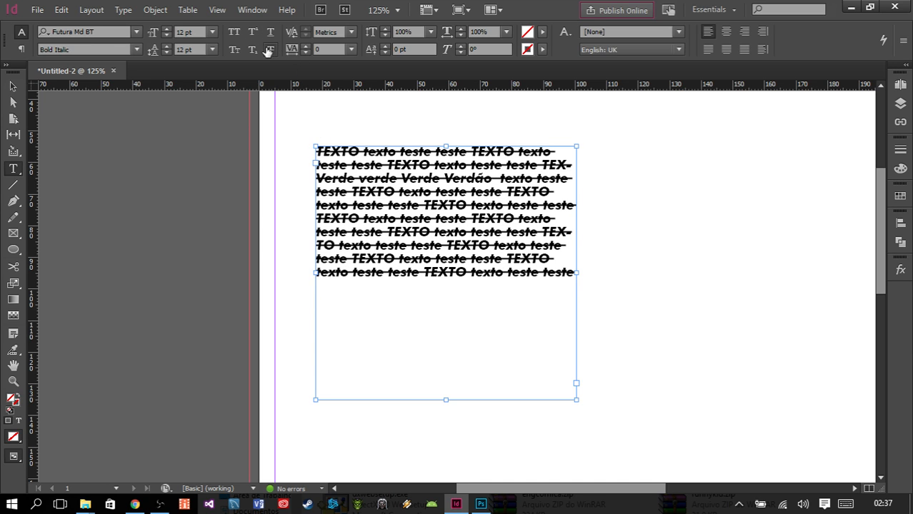
# - Turn off Strikethrough for the frame's text and try to set its kerning to 4
pyautogui.click(270, 51)
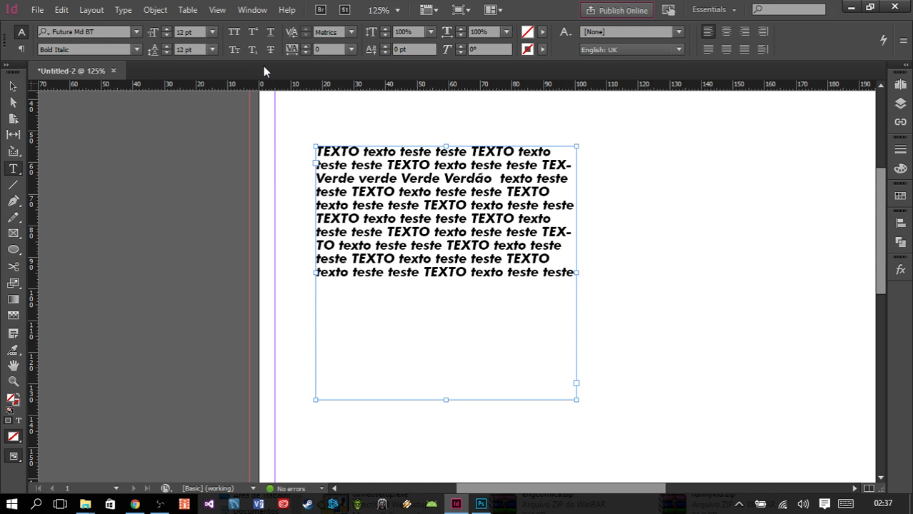
pyautogui.click(352, 33)
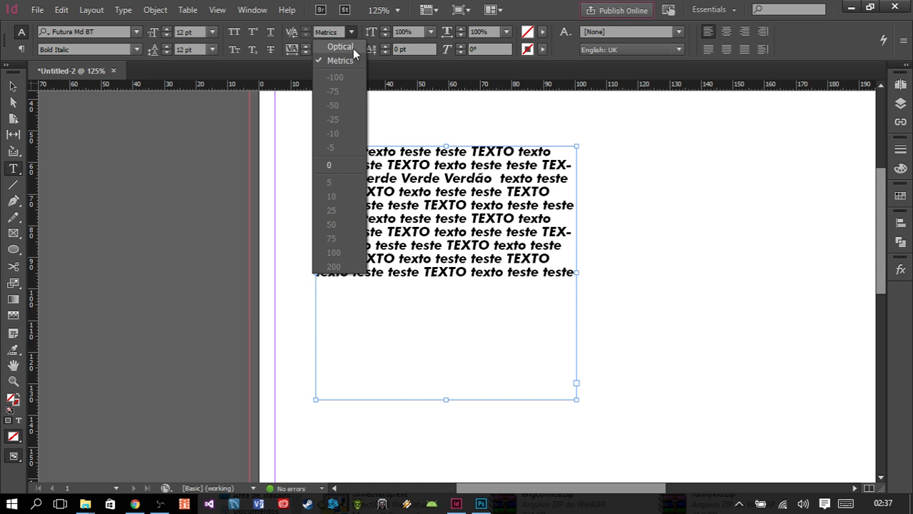
pyautogui.click(339, 33)
pyautogui.moveTo(339, 31); pyautogui.dragTo(313, 29)
pyautogui.write('4')
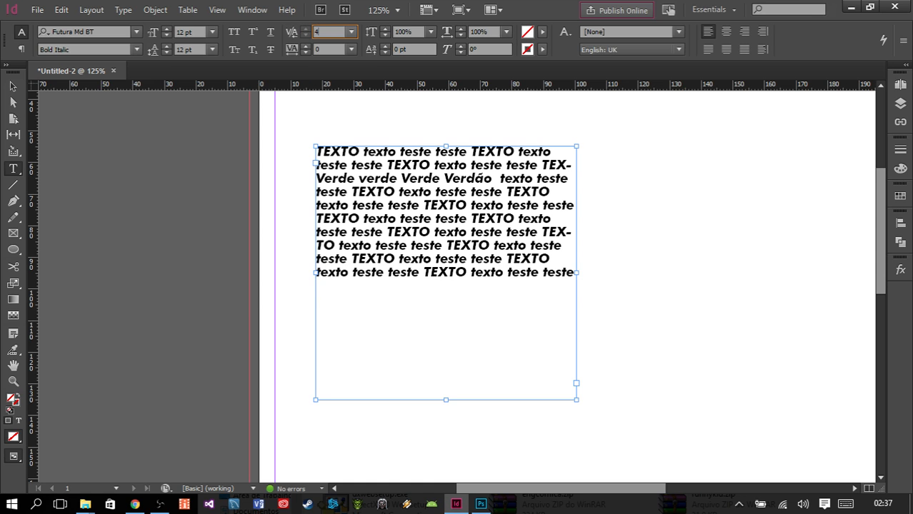
pyautogui.press('Return')
pyautogui.press('Return')
# - Compare Optical and Metrics kerning on the frame's text, and leave it on Metrics
pyautogui.click(351, 33)
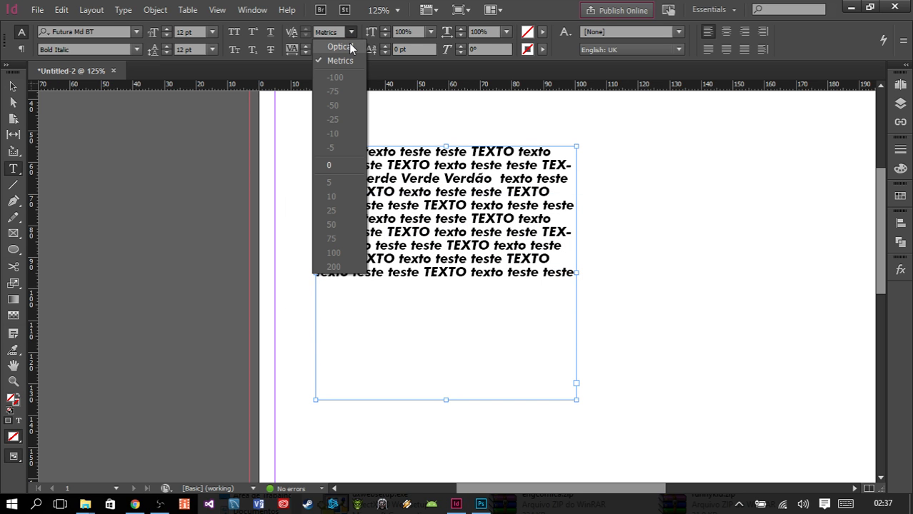
pyautogui.click(349, 46)
pyautogui.click(350, 33)
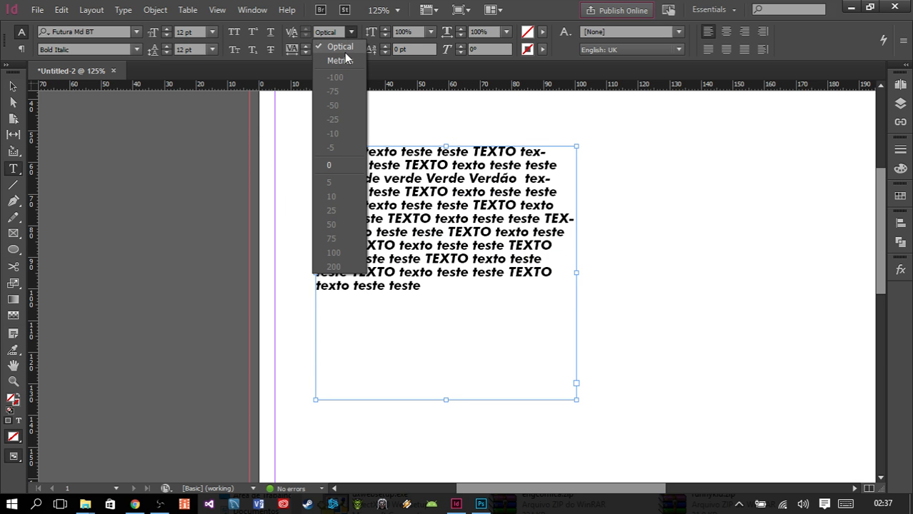
pyautogui.click(344, 55)
pyautogui.click(351, 33)
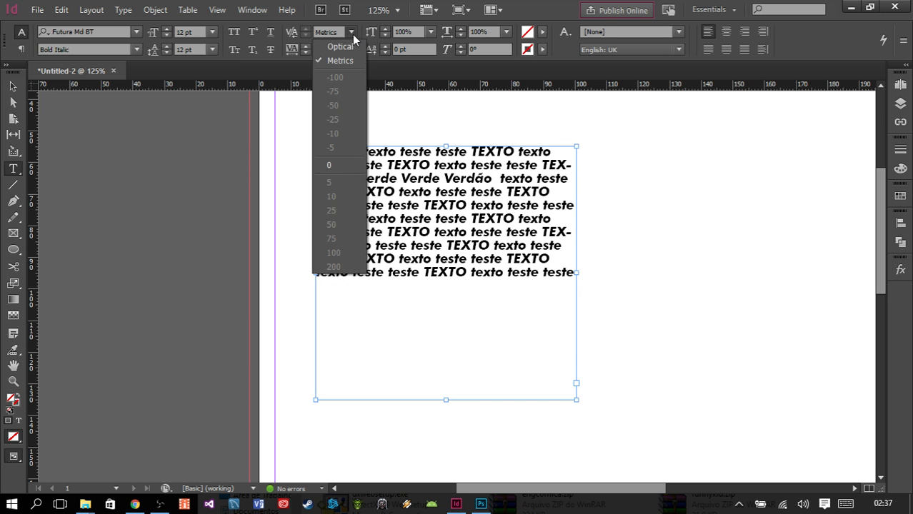
pyautogui.click(343, 52)
pyautogui.click(350, 33)
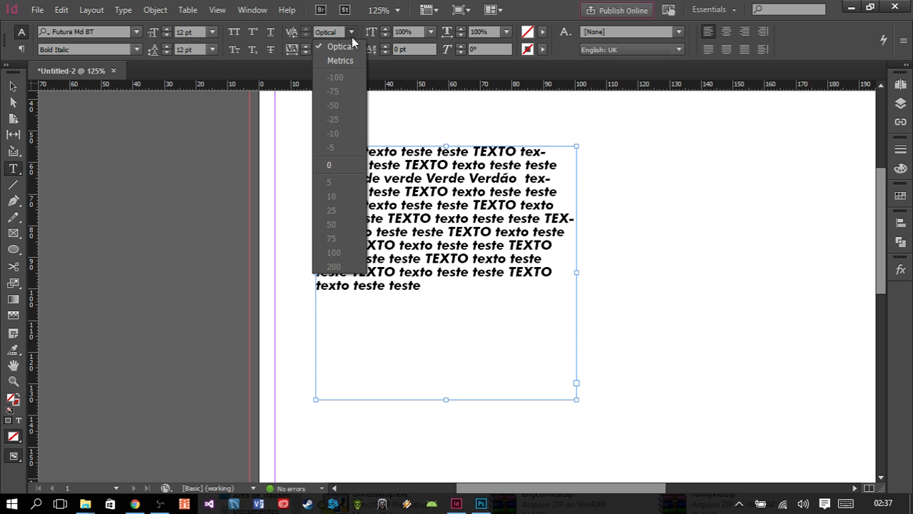
pyautogui.click(344, 55)
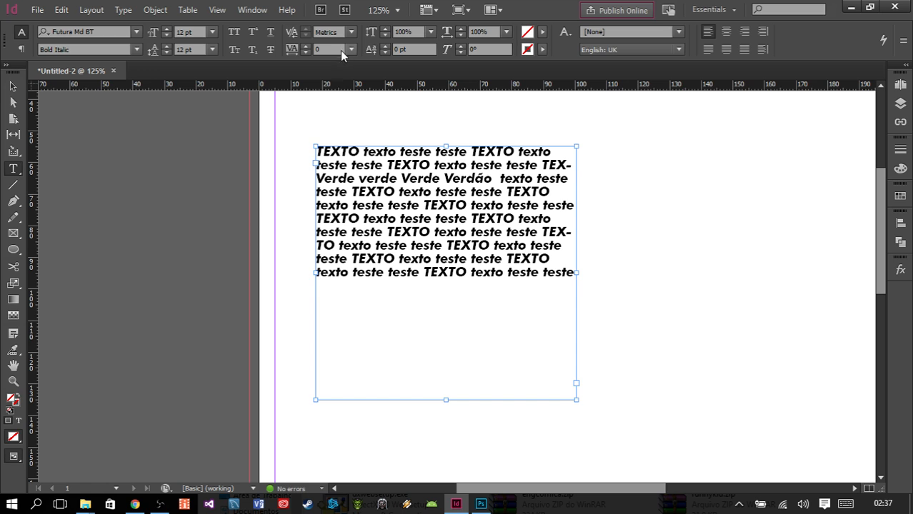
# - Try a tracking value of -25 on the frame's text, and return it to 0
pyautogui.click(350, 49)
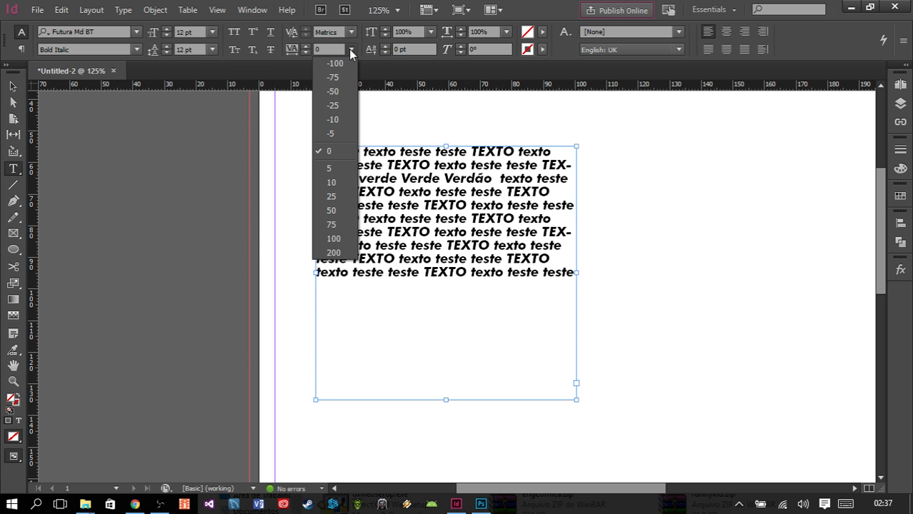
pyautogui.click(334, 106)
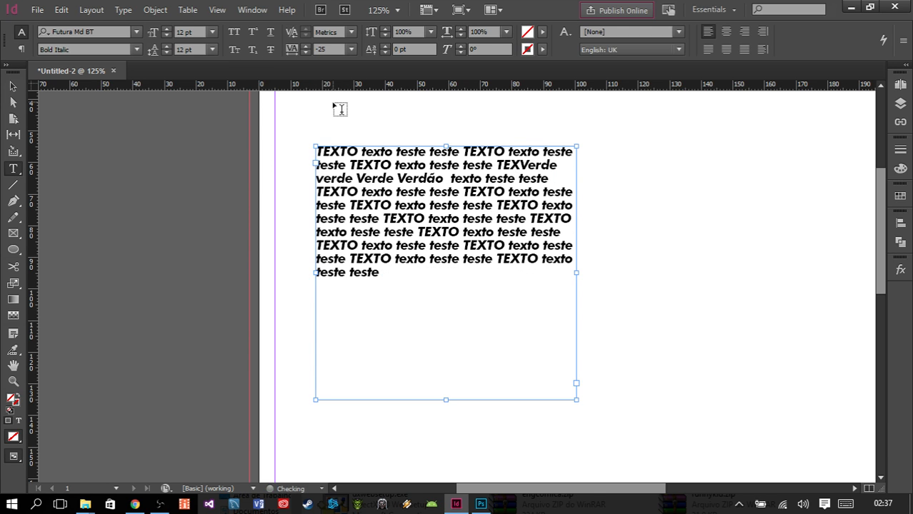
pyautogui.click(350, 49)
pyautogui.click(328, 151)
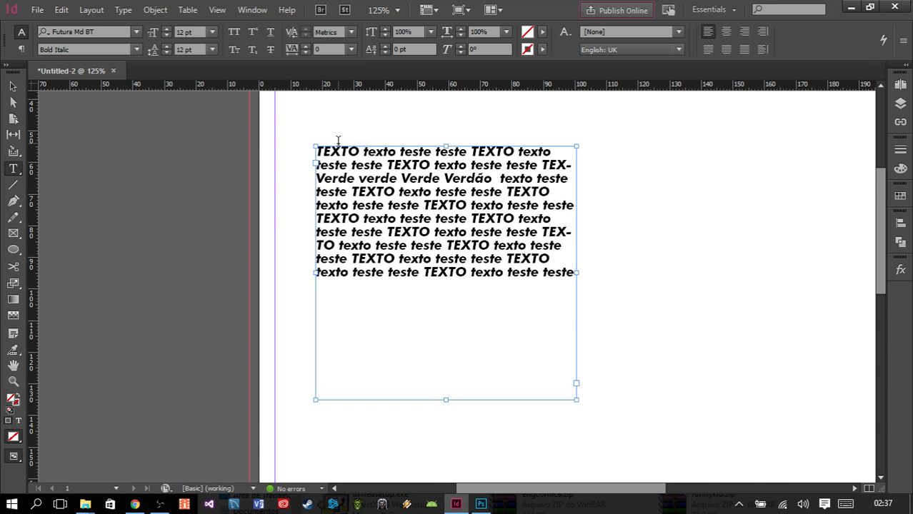
# - Try tighter tracking of -100 and -300 on the frame's text, and reset the tracking to 0
pyautogui.scroll(6, 342, 151)
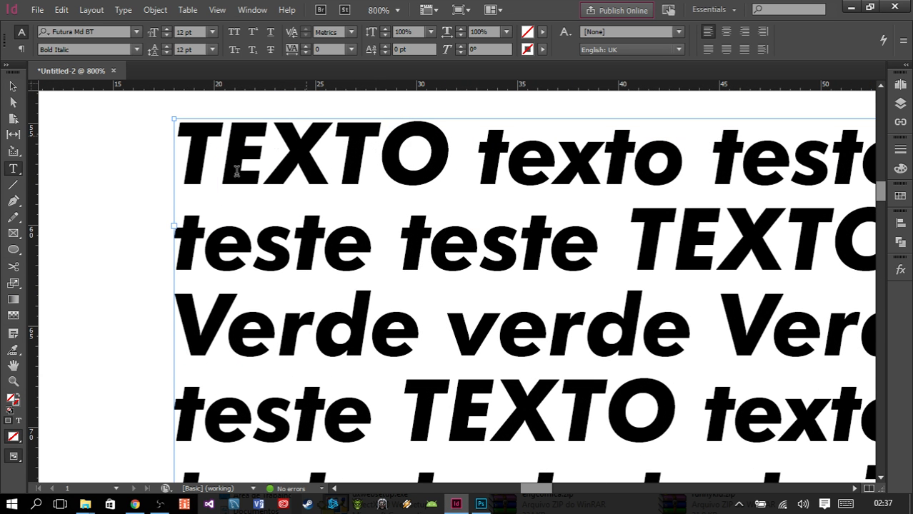
pyautogui.click(350, 50)
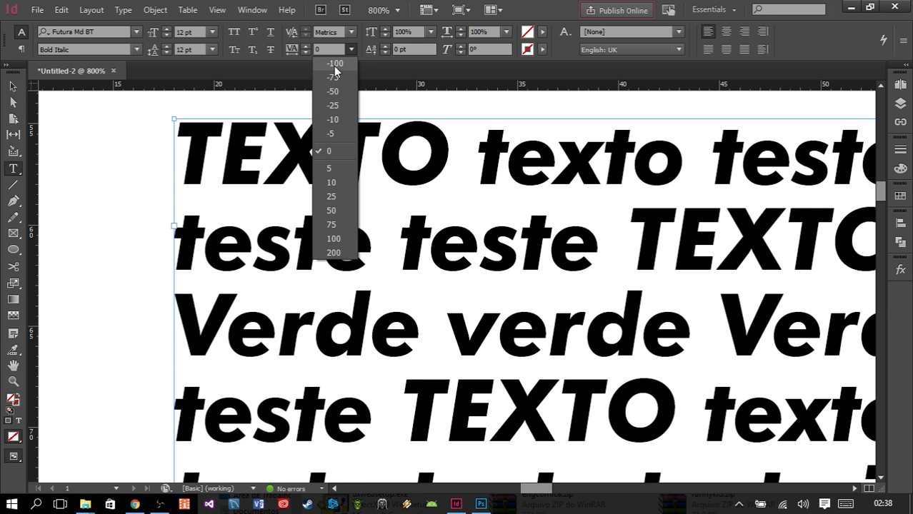
pyautogui.click(335, 65)
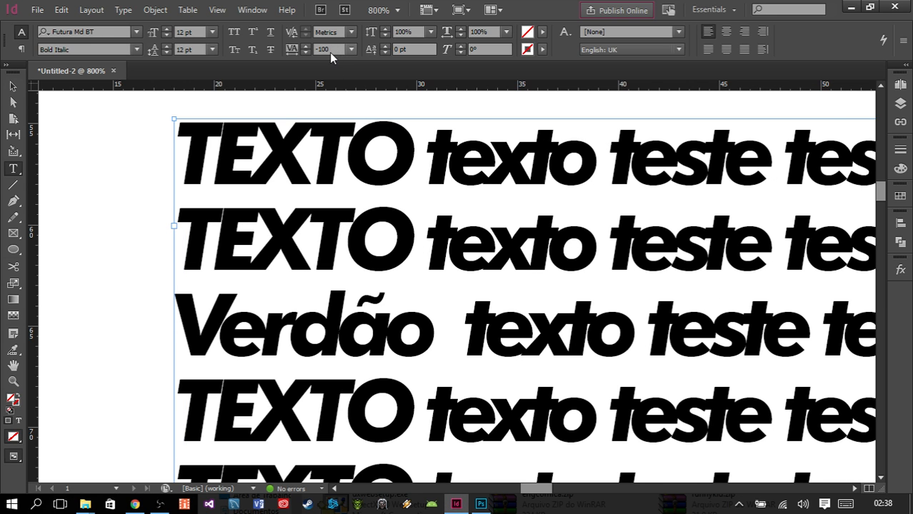
pyautogui.moveTo(331, 50); pyautogui.dragTo(318, 50)
pyautogui.write('3')
pyautogui.press('Return')
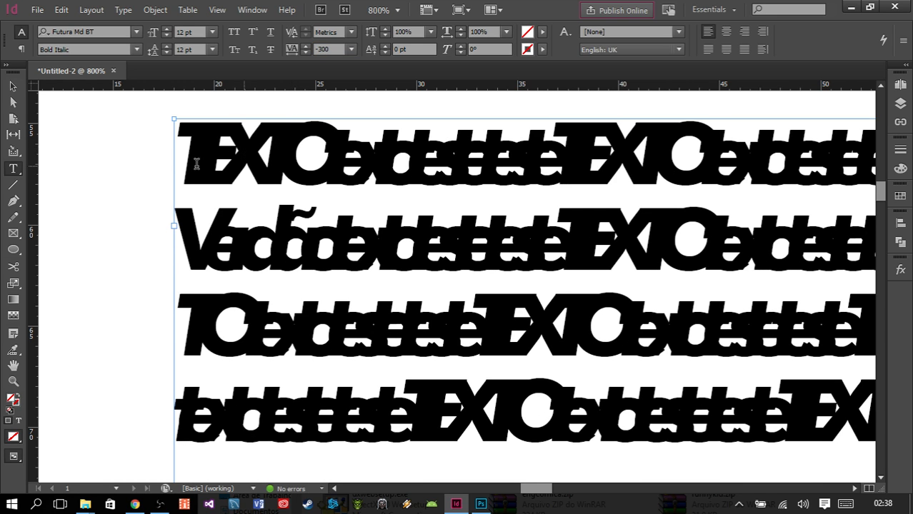
pyautogui.click(351, 50)
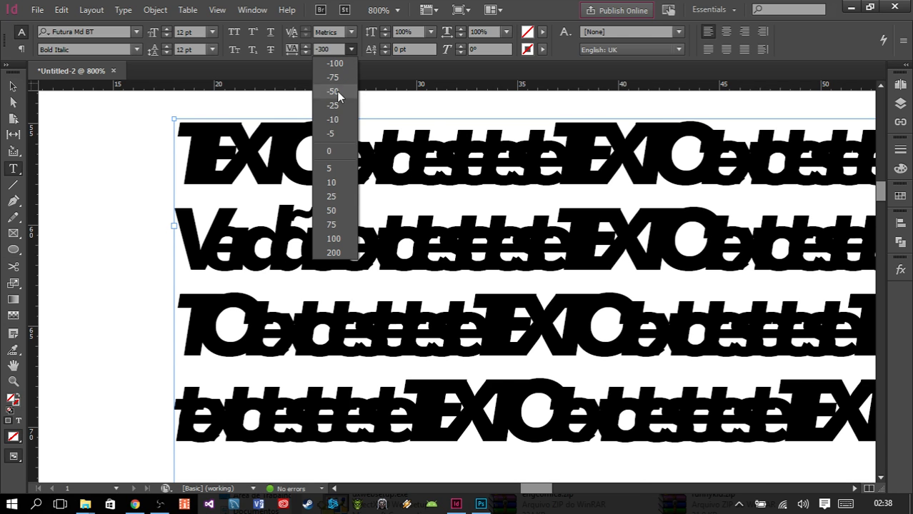
pyautogui.click(327, 151)
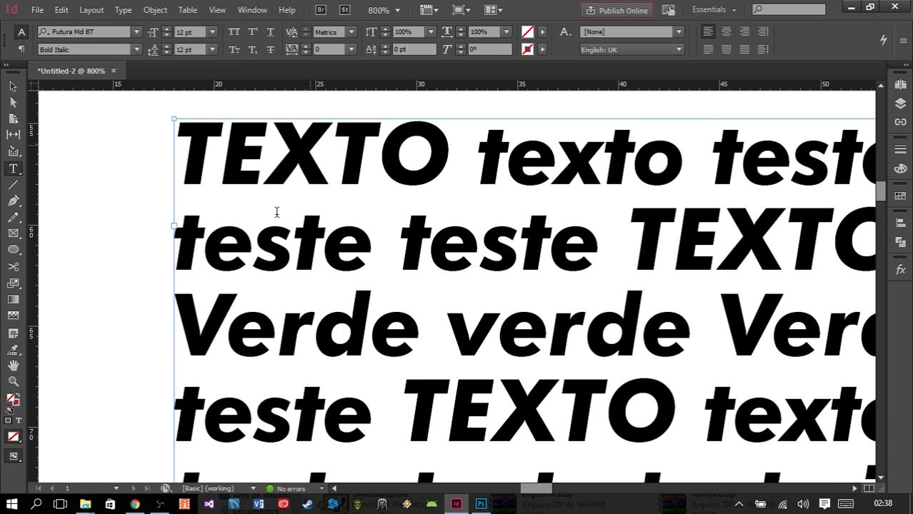
# - Try looser tracking of 50 and 200 on the frame's text, and reset the tracking to 0
pyautogui.click(352, 49)
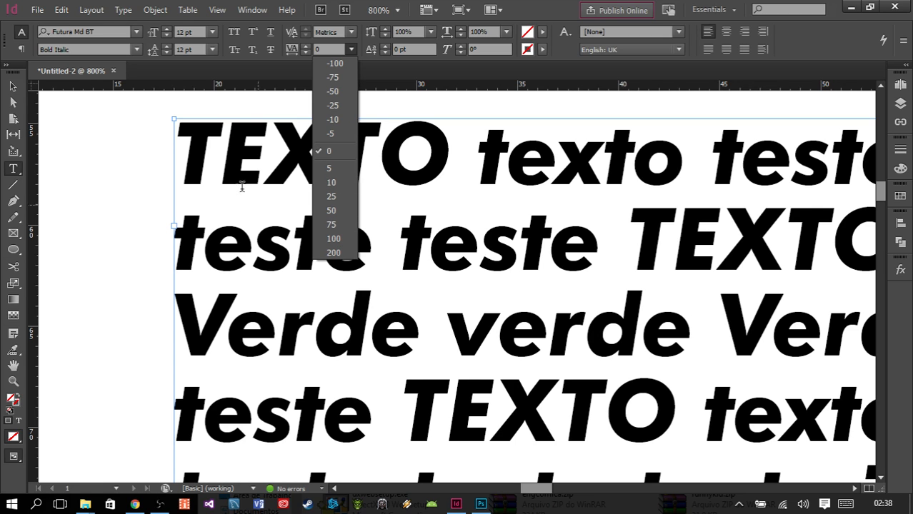
pyautogui.click(214, 131)
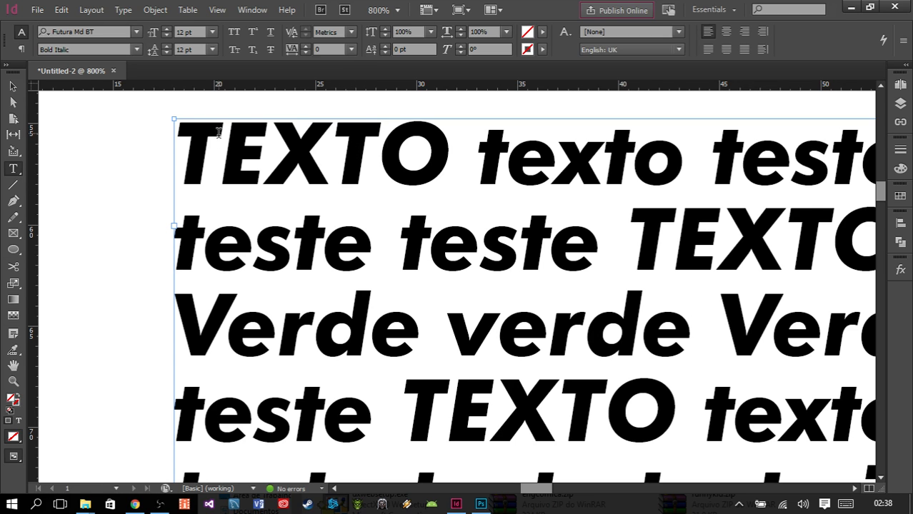
pyautogui.click(351, 50)
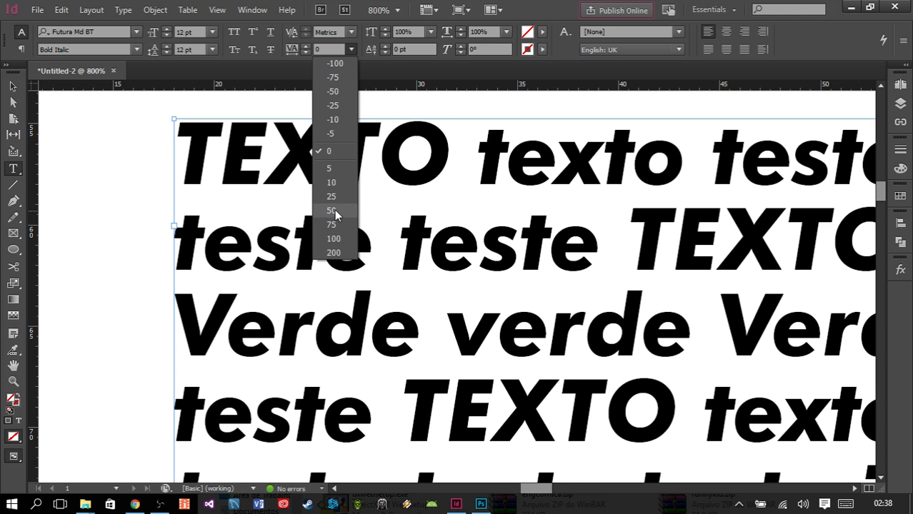
pyautogui.click(331, 211)
pyautogui.click(350, 50)
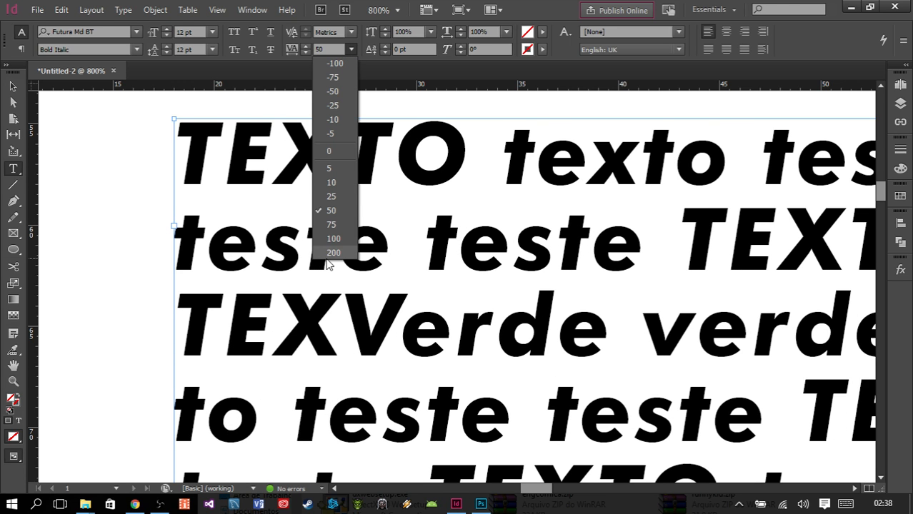
pyautogui.click(332, 253)
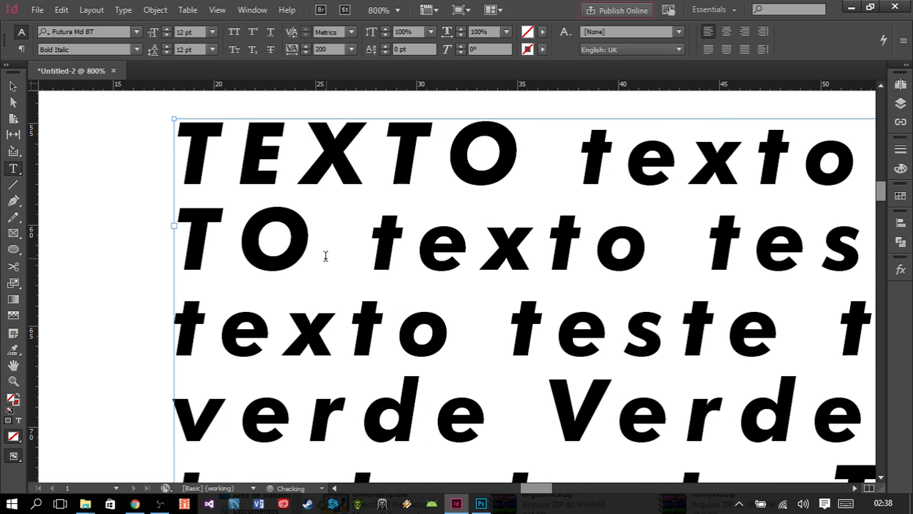
pyautogui.click(351, 50)
pyautogui.click(330, 151)
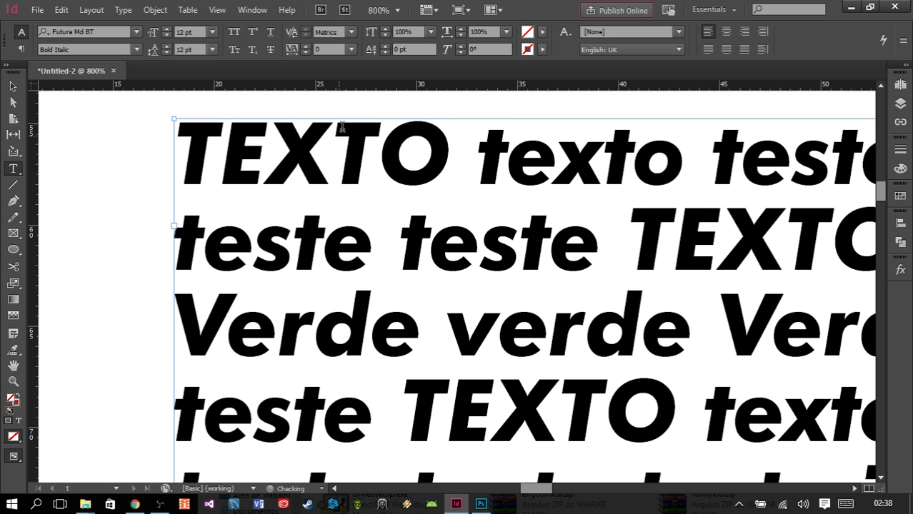
# - Try skewing the frame's text by 10° and 30°, and reset the skew angle to 0°
pyautogui.click(462, 46)
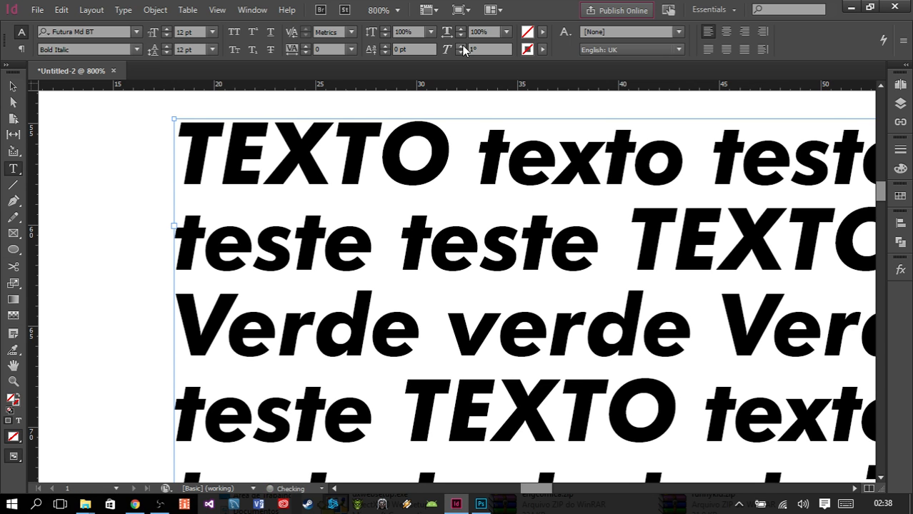
pyautogui.click(461, 46)
pyautogui.click(461, 45)
pyautogui.click(461, 45)
pyautogui.click(461, 46)
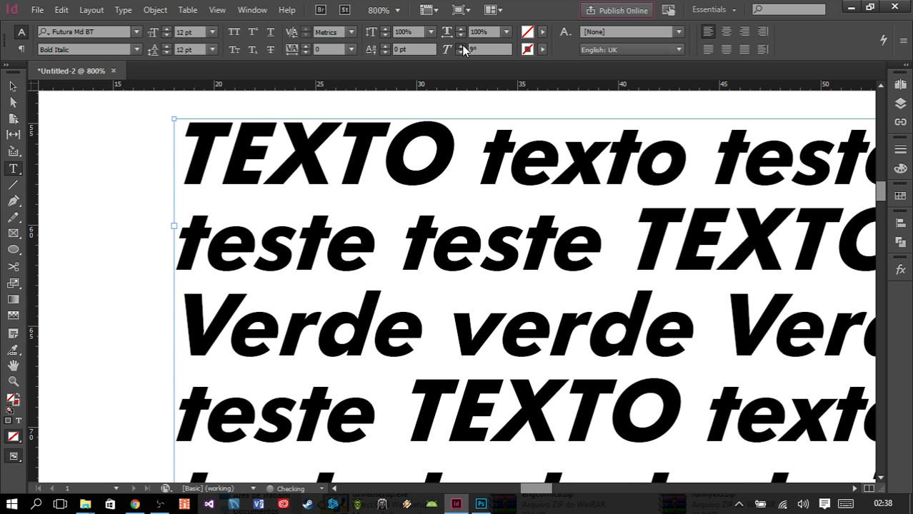
pyautogui.click(461, 46)
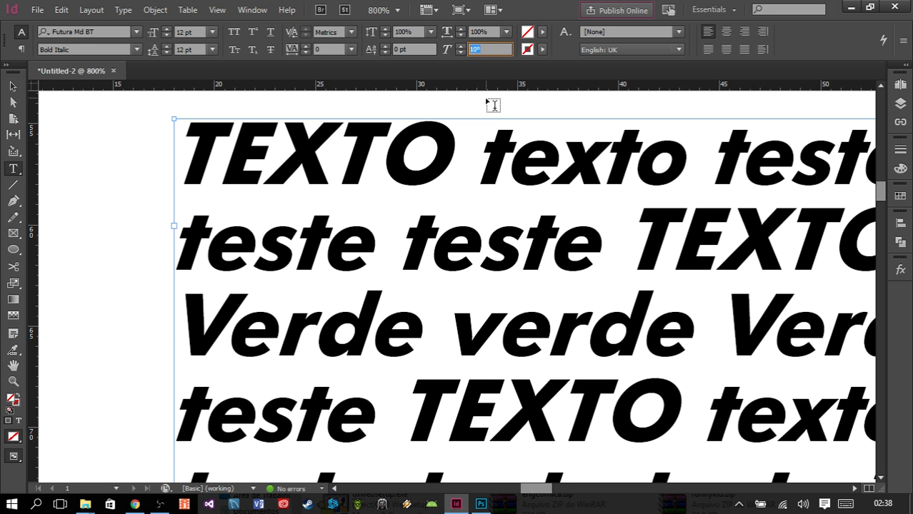
pyautogui.write('30')
pyautogui.press('Return')
pyautogui.moveTo(484, 49); pyautogui.dragTo(408, 35)
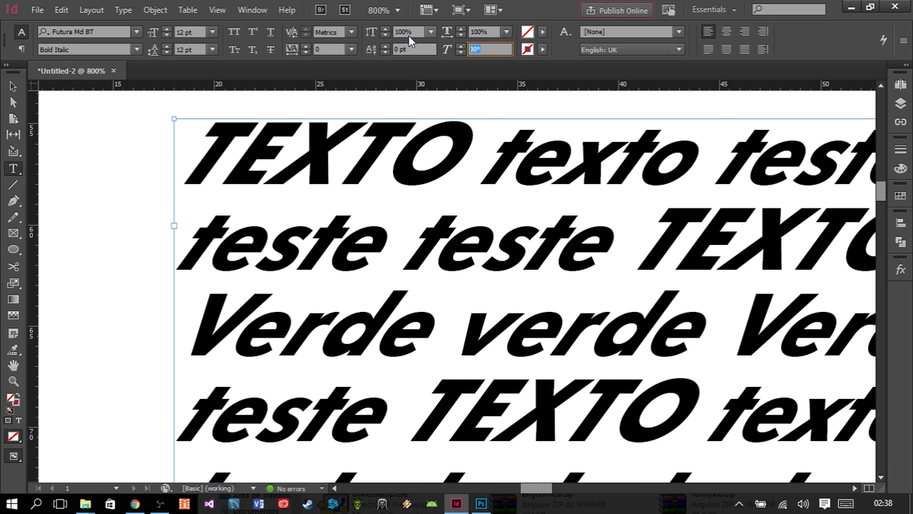
pyautogui.write('0')
pyautogui.press('Return')
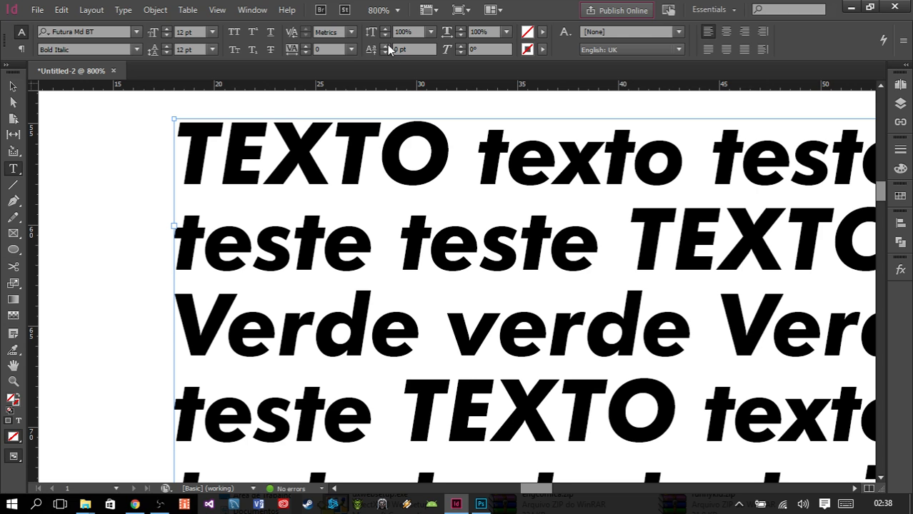
# - Try a baseline shift of 3 pt on the frame's text, and reset it to 0 pt
pyautogui.click(386, 46)
pyautogui.click(386, 45)
pyautogui.click(386, 46)
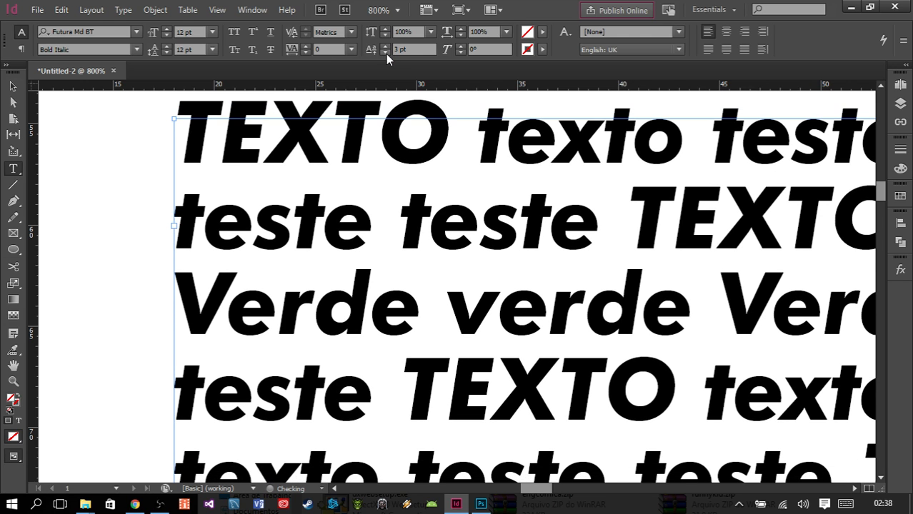
pyautogui.write('0')
pyautogui.press('Return')
# - Duplicate the text frame, placing the copy across the page's left edge at about X -5 mm
pyautogui.click(12, 89)
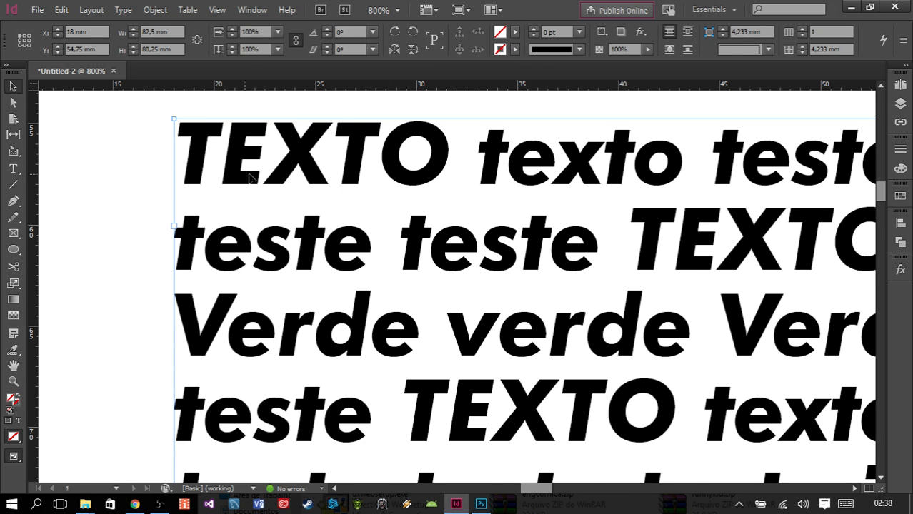
pyautogui.scroll(-2, 252, 177)
pyautogui.scroll(-1, 306, 186)
pyautogui.moveTo(314, 184); pyautogui.dragTo(358, 139)
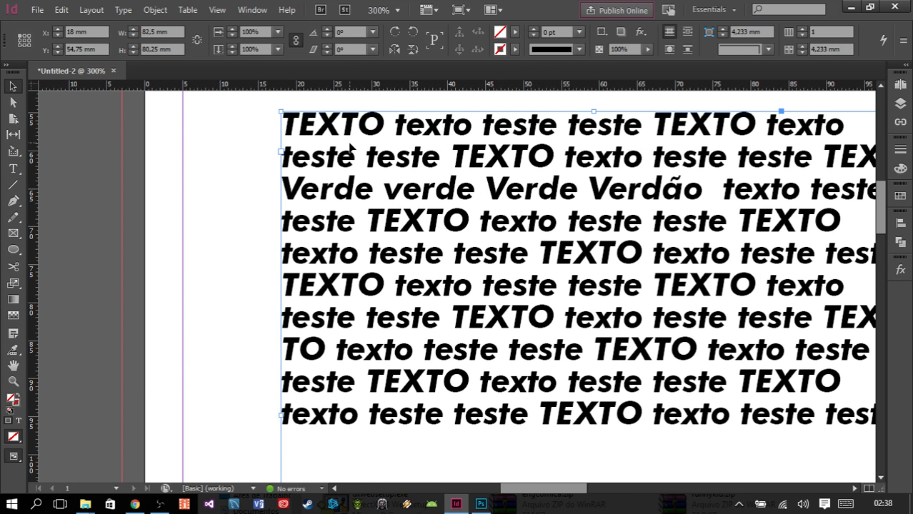
pyautogui.hscroll(1, 359, 151)
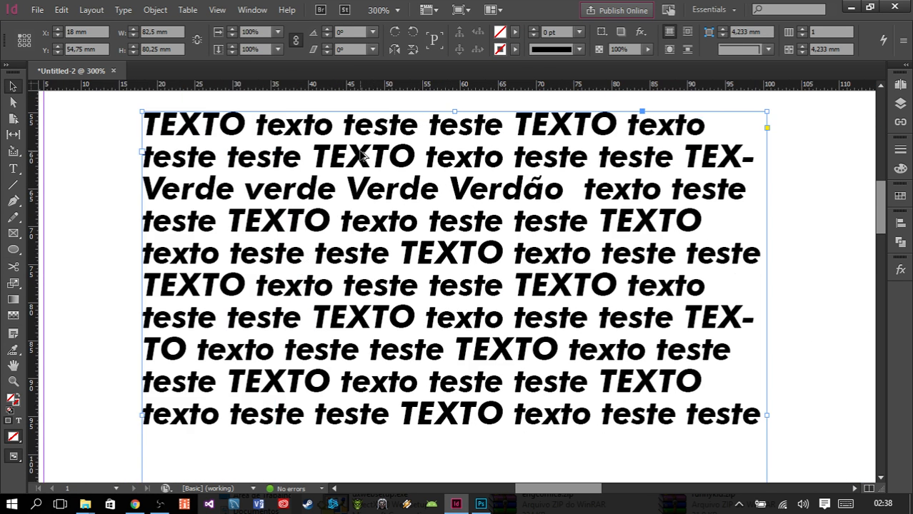
pyautogui.scroll(-1, 361, 153)
pyautogui.moveTo(337, 158); pyautogui.dragTo(202, 230)
# - Replace all the text in the frame overlapping the page's left edge with "1st"
pyautogui.doubleClick(214, 227)
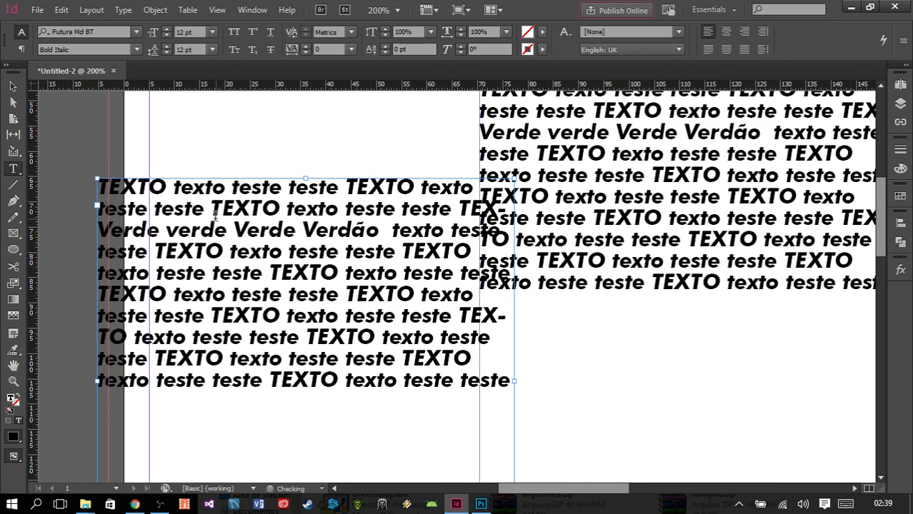
pyautogui.hotkey('ctrl', 'a')
pyautogui.write('1')
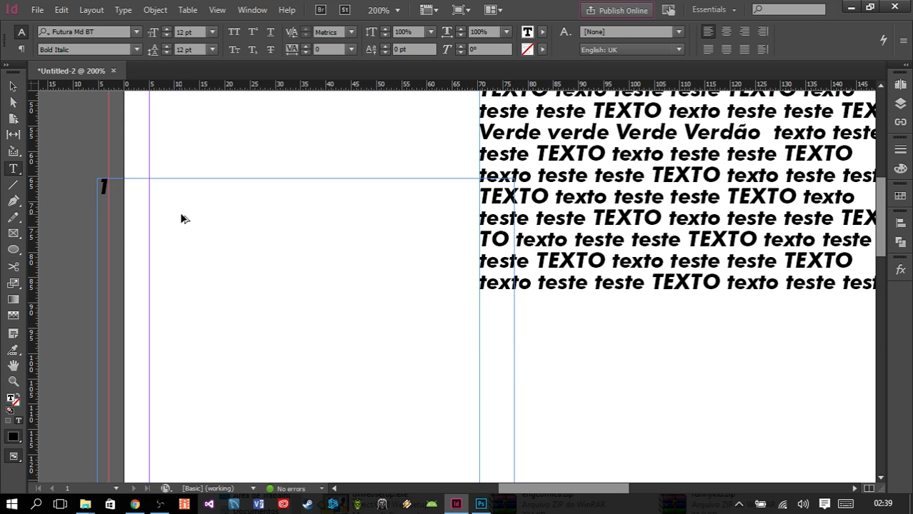
pyautogui.write('st')
pyautogui.scroll(2, 125, 197)
pyautogui.scroll(1, 125, 197)
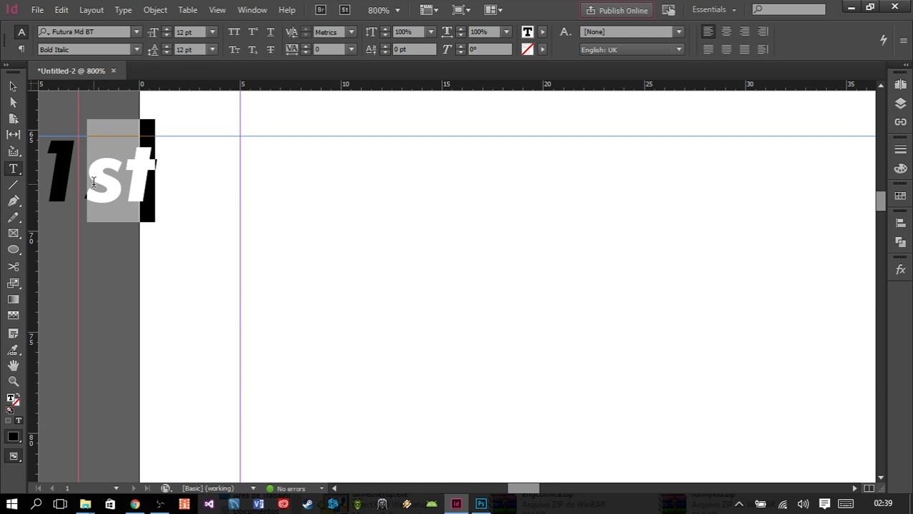
# - Replace the letters "st" after the 1 with "Fst" in the text frame at the page edge
pyautogui.keyDown('shift'); pyautogui.click(109, 188); pyautogui.keyUp('shift')
pyautogui.click(158, 32)
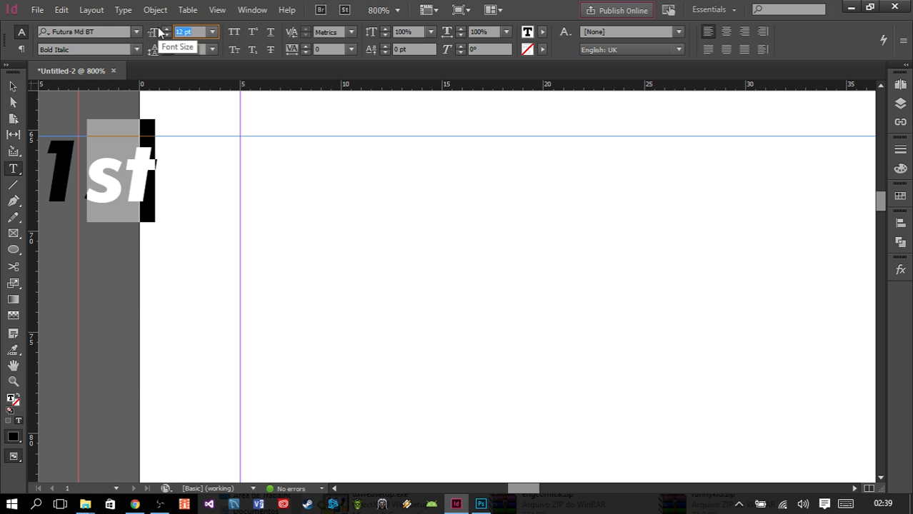
pyautogui.click(159, 32)
pyautogui.click(130, 187)
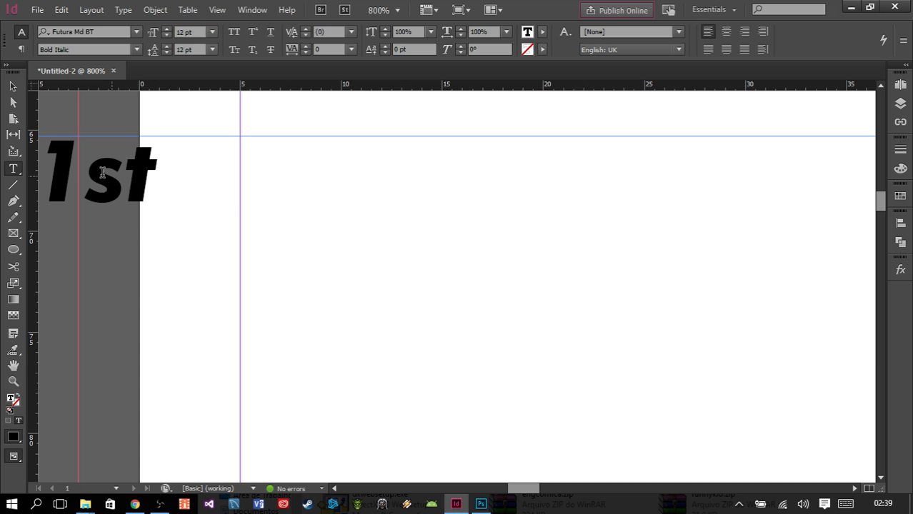
pyautogui.moveTo(87, 169); pyautogui.dragTo(147, 170)
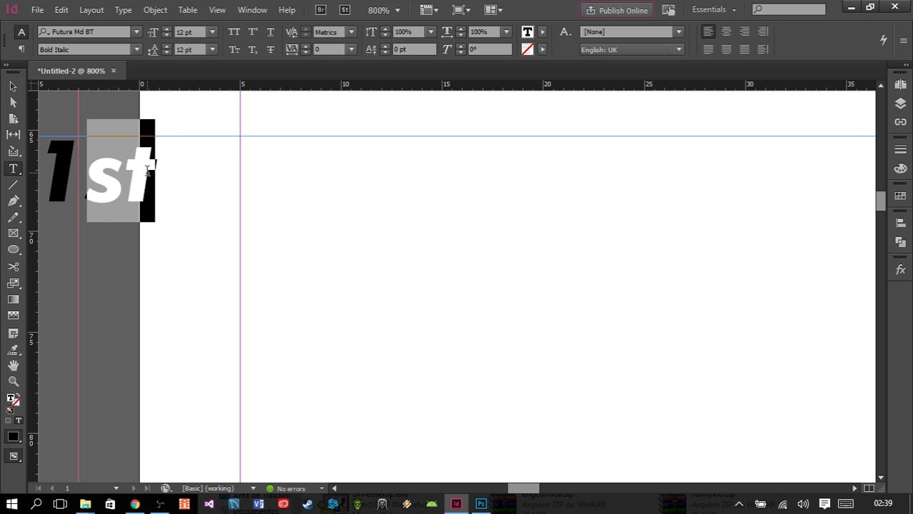
pyautogui.write('Fst')
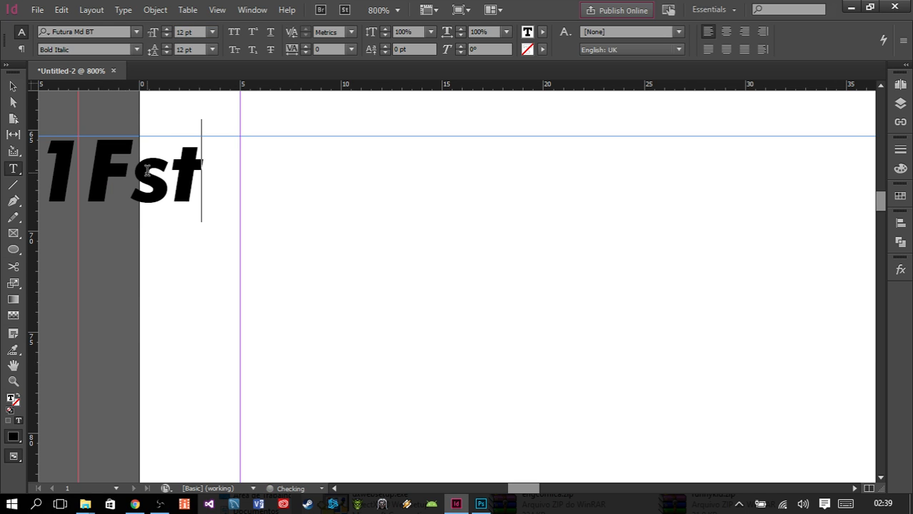
# - Set the font size of "Fst" to 6 pt
pyautogui.doubleClick(97, 164)
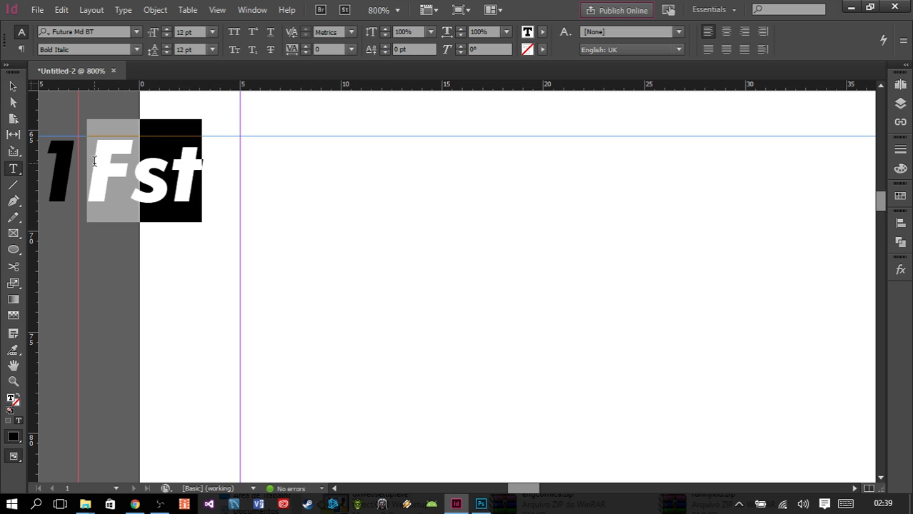
pyautogui.click(191, 31)
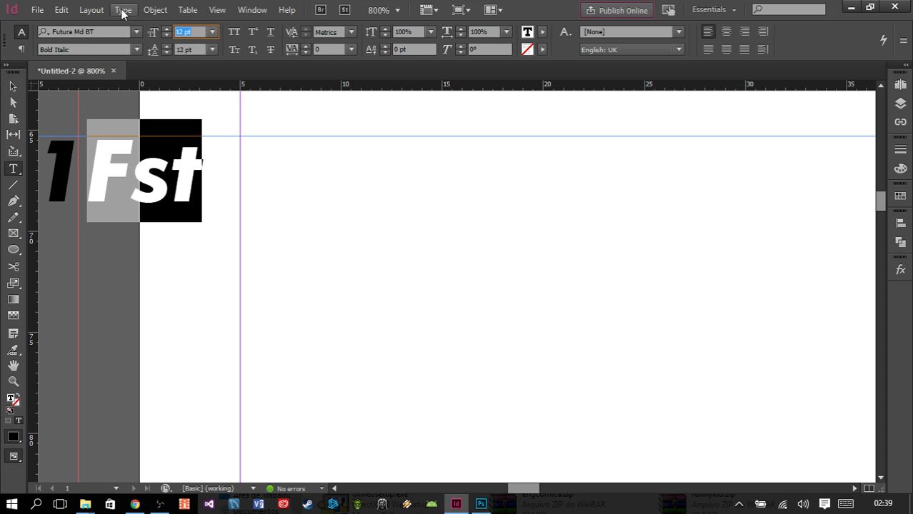
pyautogui.write('3')
pyautogui.press('BackSpace')
pyautogui.write('6')
pyautogui.press('Return')
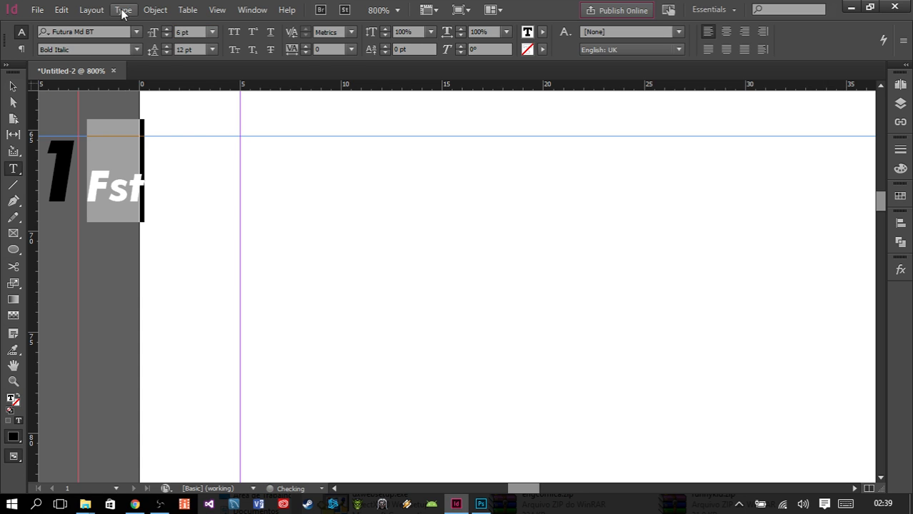
# - Raise "Fst" beside the 1 like a superscript with a baseline shift of 4 pt
pyautogui.click(387, 53)
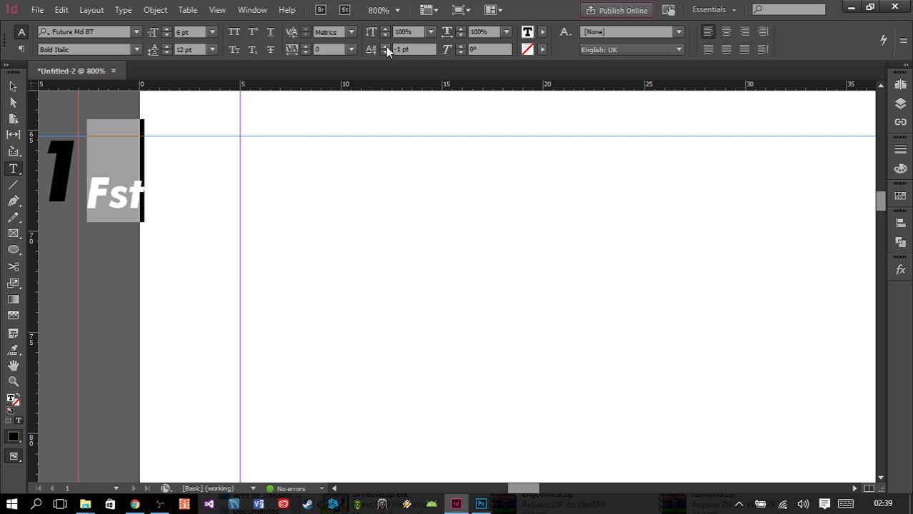
pyautogui.click(386, 46)
pyautogui.click(385, 46)
pyautogui.click(385, 46)
pyautogui.click(386, 47)
pyautogui.click(386, 46)
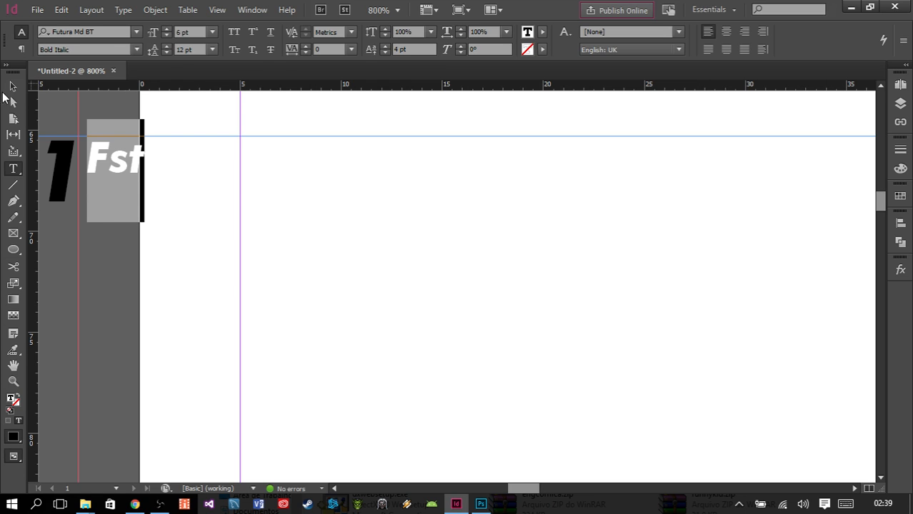
# - Try tracking of -20 on "Fst", and reset it to 0
pyautogui.click(303, 53)
pyautogui.click(302, 53)
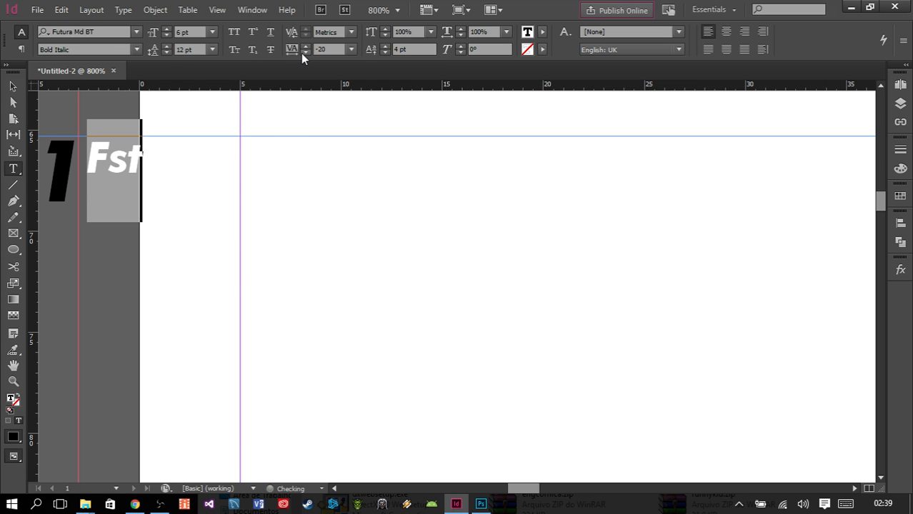
pyautogui.click(303, 48)
pyautogui.click(302, 47)
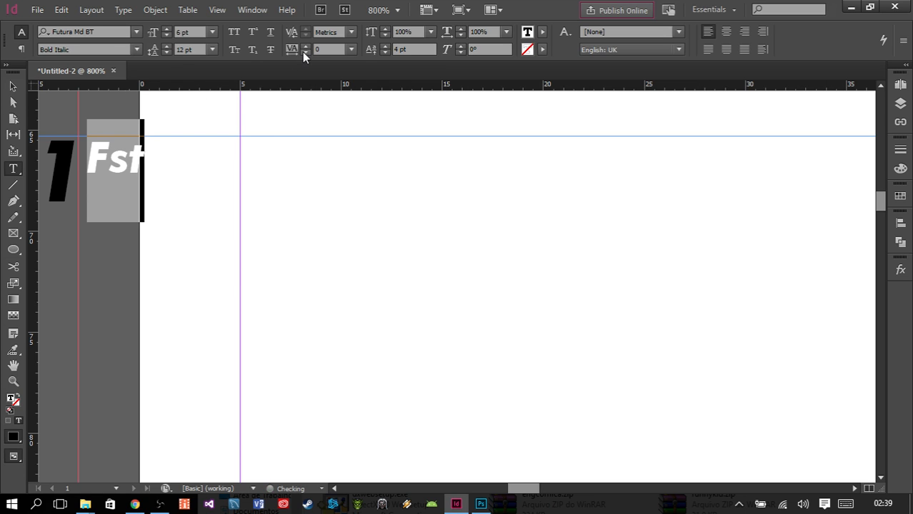
# - Move the frame containing the 1 and "Fst" to about X 18.2 mm, Y 72.5 mm, and delete it
pyautogui.click(12, 86)
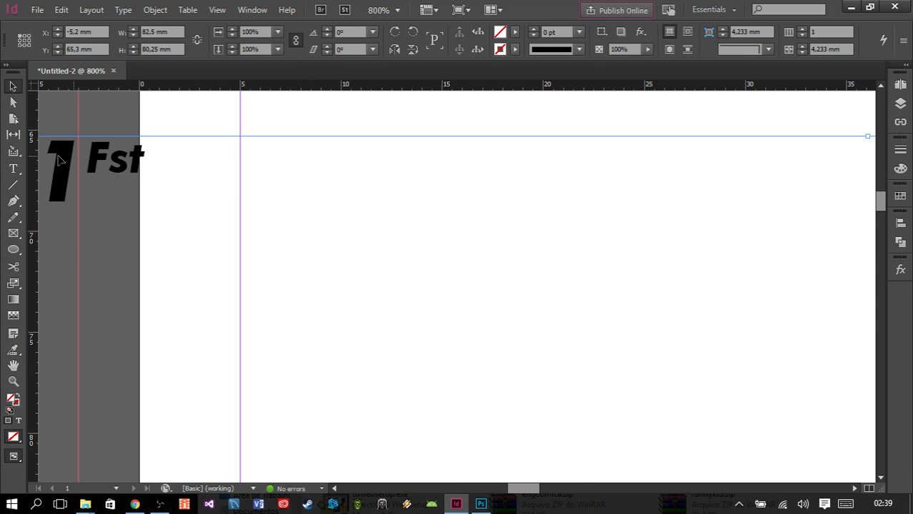
pyautogui.scroll(-4, 157, 183)
pyautogui.scroll(-2, 159, 186)
pyautogui.moveTo(322, 239); pyautogui.dragTo(401, 261)
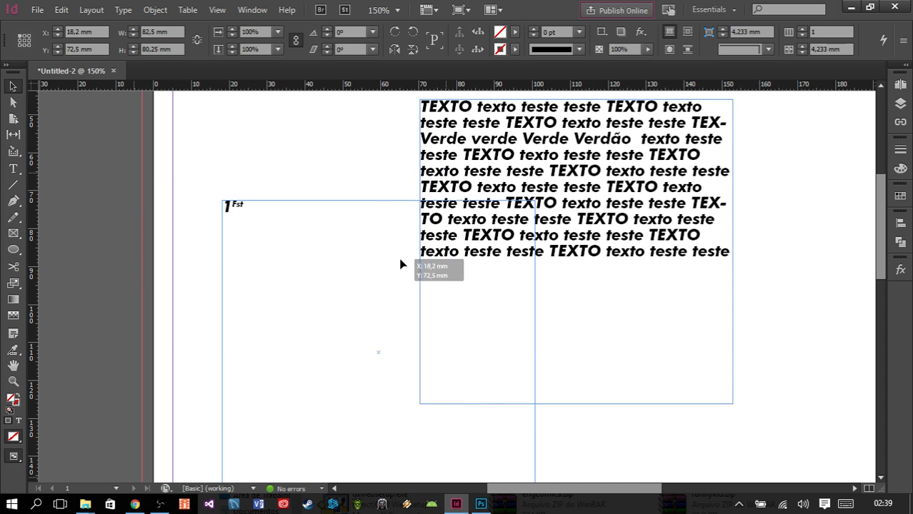
pyautogui.scroll(-1, 383, 284)
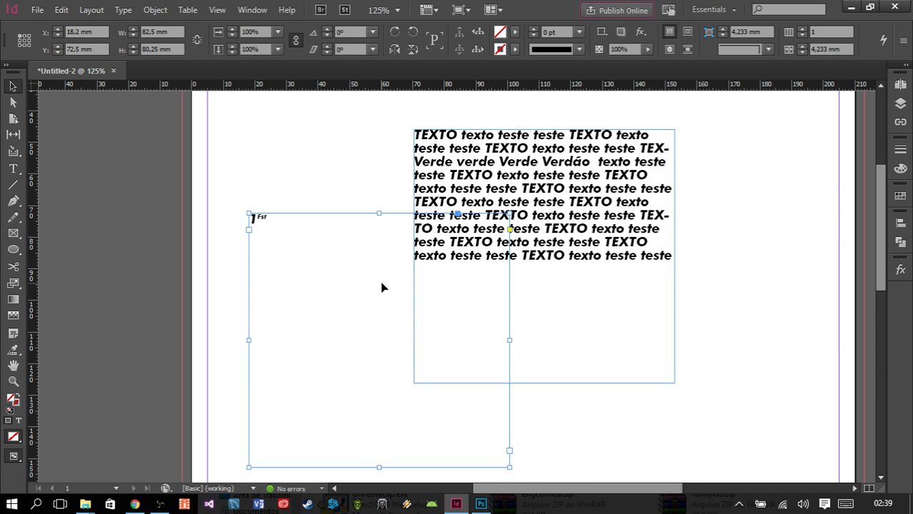
pyautogui.press('Delete')
# - Move the remaining text frame to about X 48.5 mm, Y 45.5 mm, delete it, and undo the deletion
pyautogui.moveTo(535, 191); pyautogui.dragTo(471, 191)
pyautogui.press('Delete')
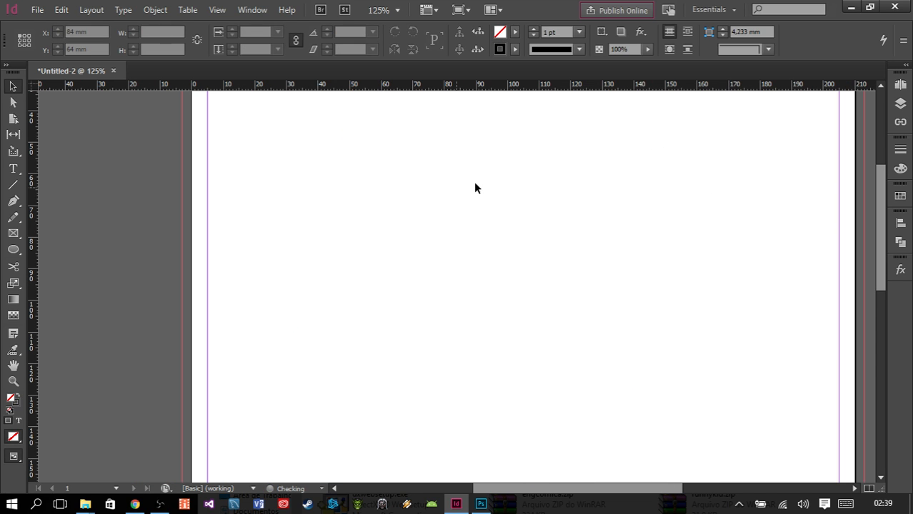
pyautogui.hotkey('ctrl', 'z')
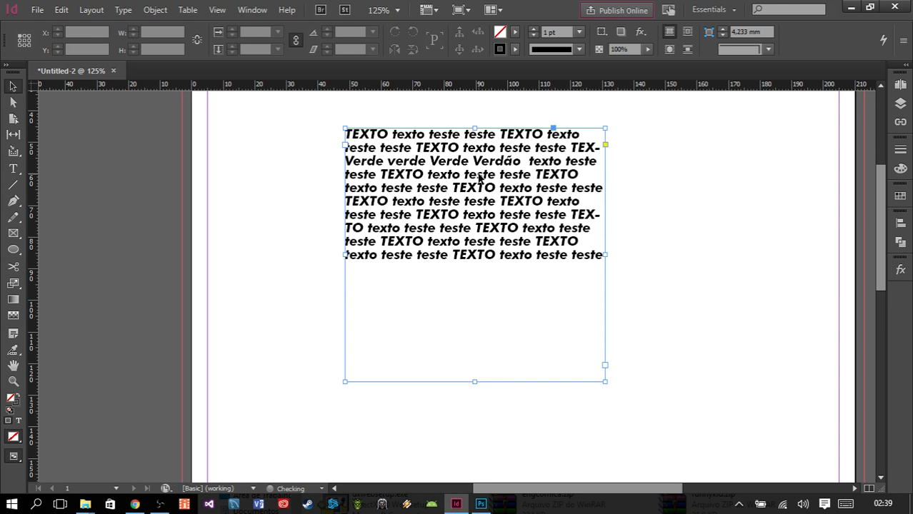
# - Try the red C=15 M=100 Y=100 K=0 swatch as the frame's text fill, and set the fill to [Registration]
pyautogui.click(900, 196)
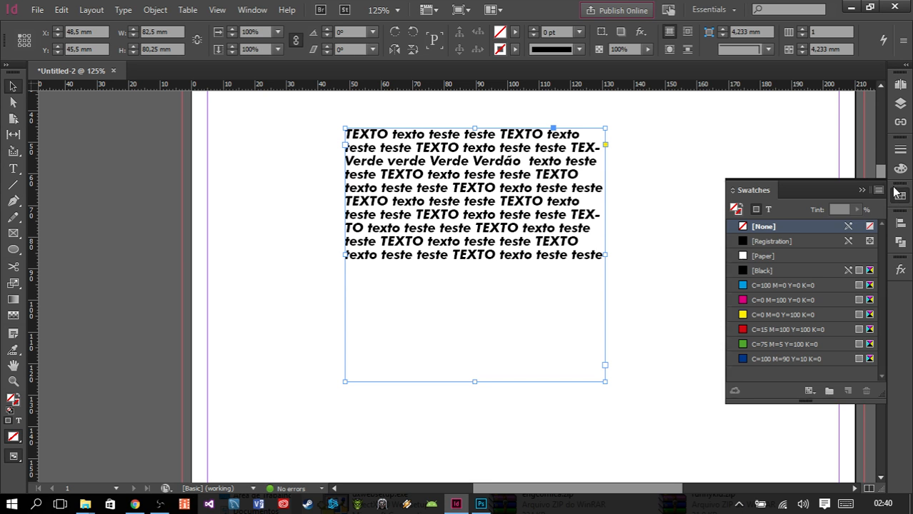
pyautogui.click(770, 212)
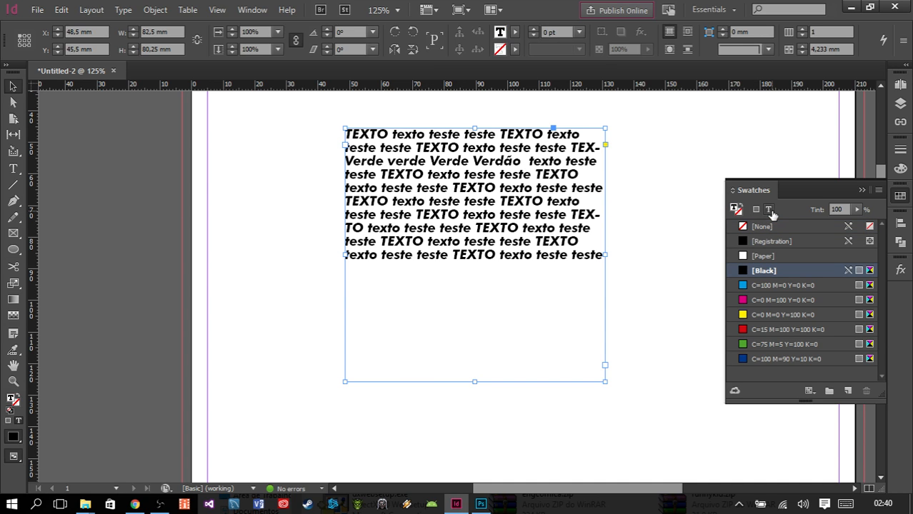
pyautogui.click(764, 315)
pyautogui.click(763, 329)
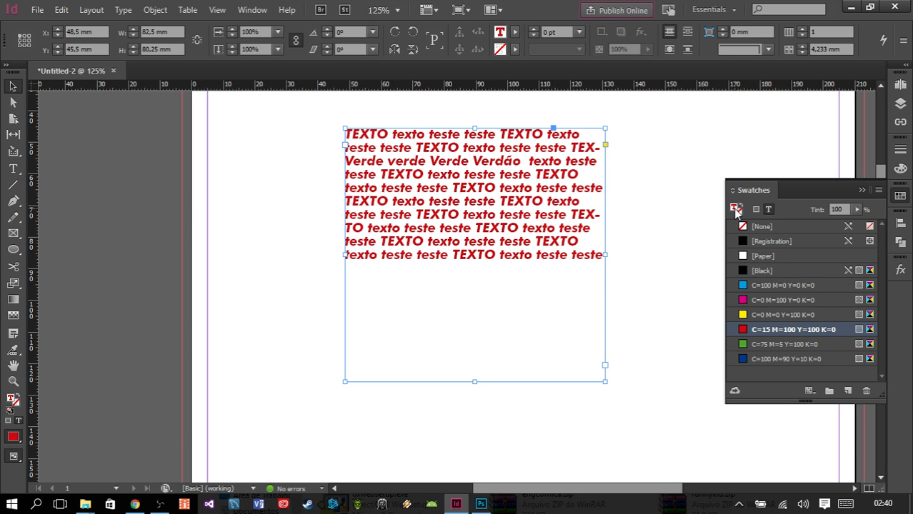
pyautogui.click(762, 243)
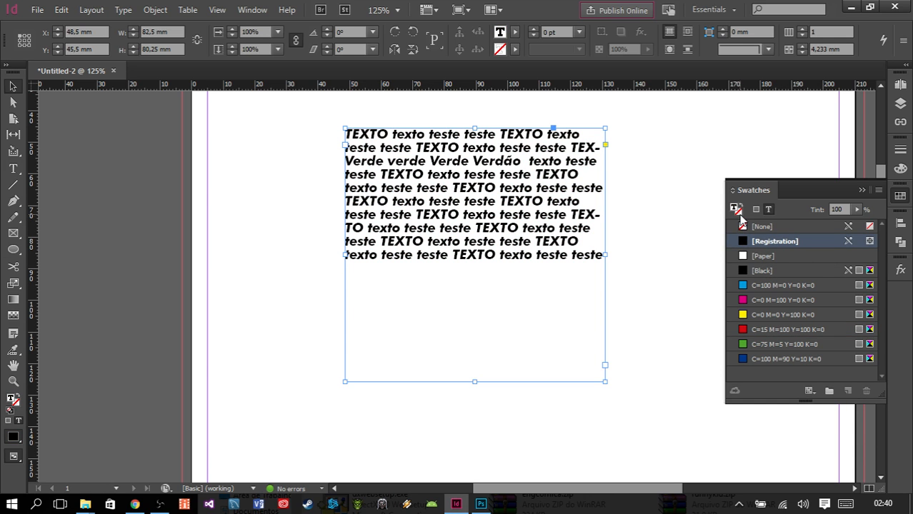
# - Try red and green strokes on the frame's text, and set the stroke to blue C=100 M=90 Y=10 K=0
pyautogui.click(740, 218)
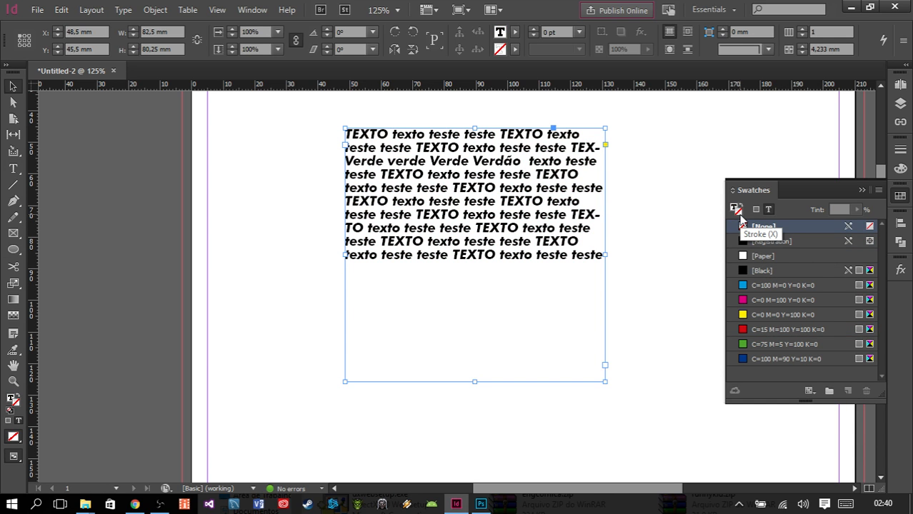
pyautogui.click(737, 214)
pyautogui.click(737, 213)
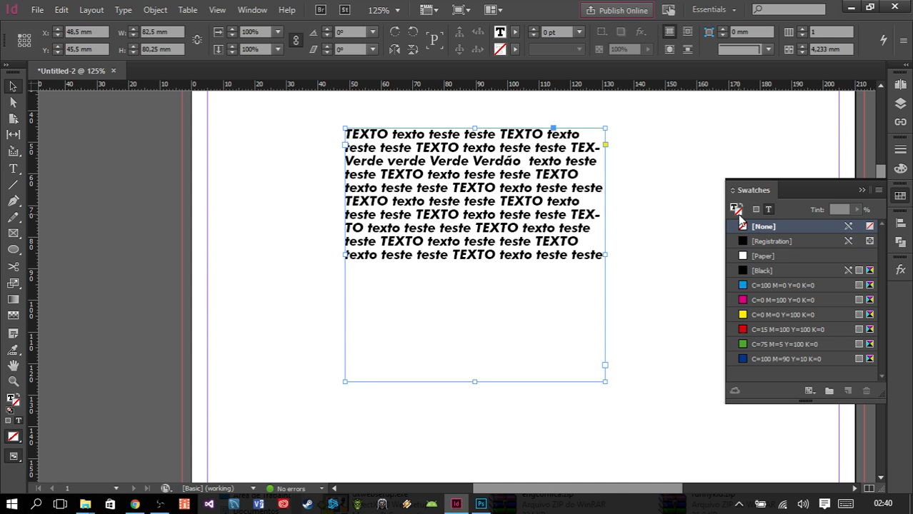
pyautogui.click(735, 209)
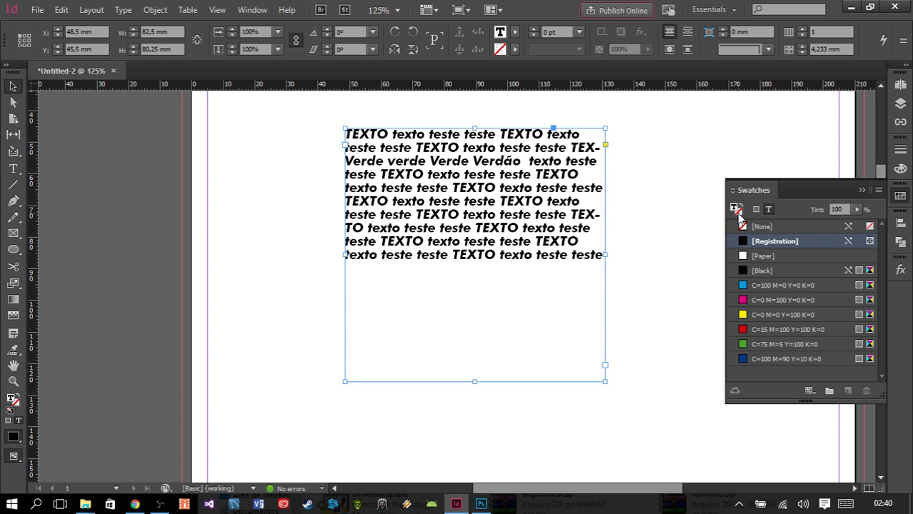
pyautogui.click(736, 211)
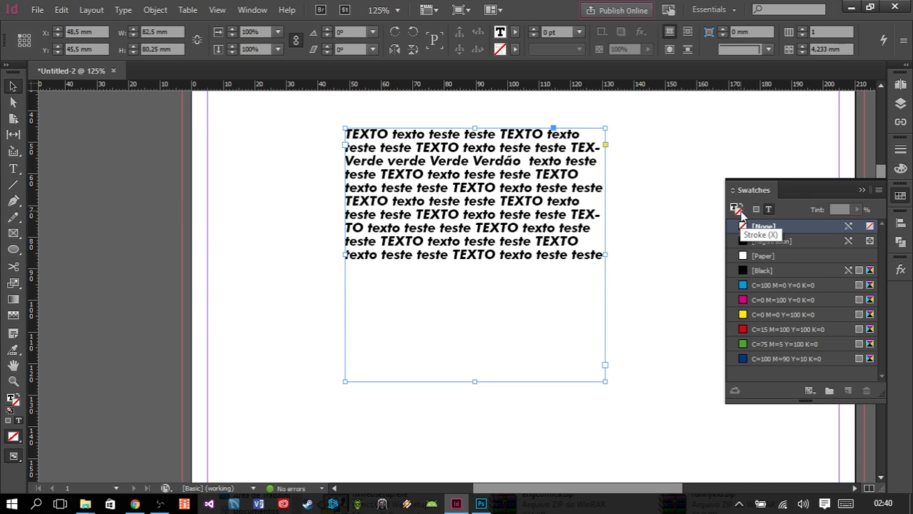
pyautogui.click(763, 329)
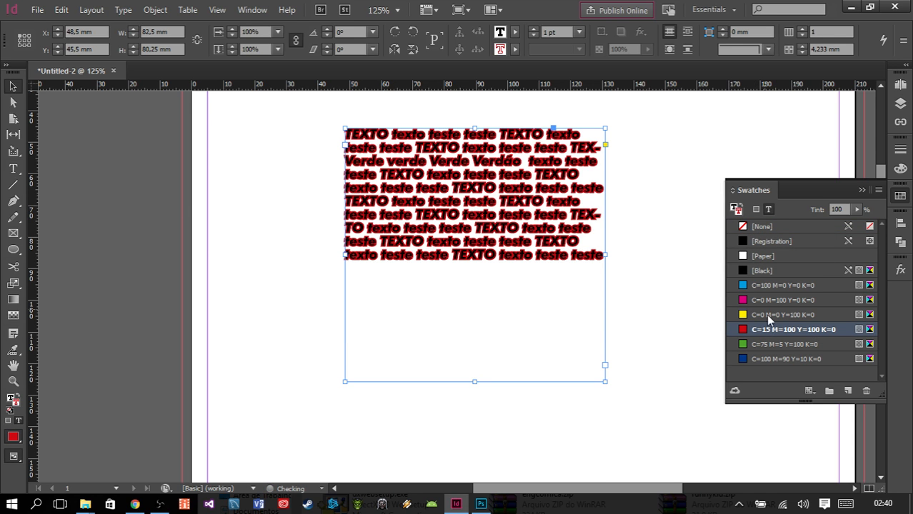
pyautogui.click(768, 345)
pyautogui.click(771, 358)
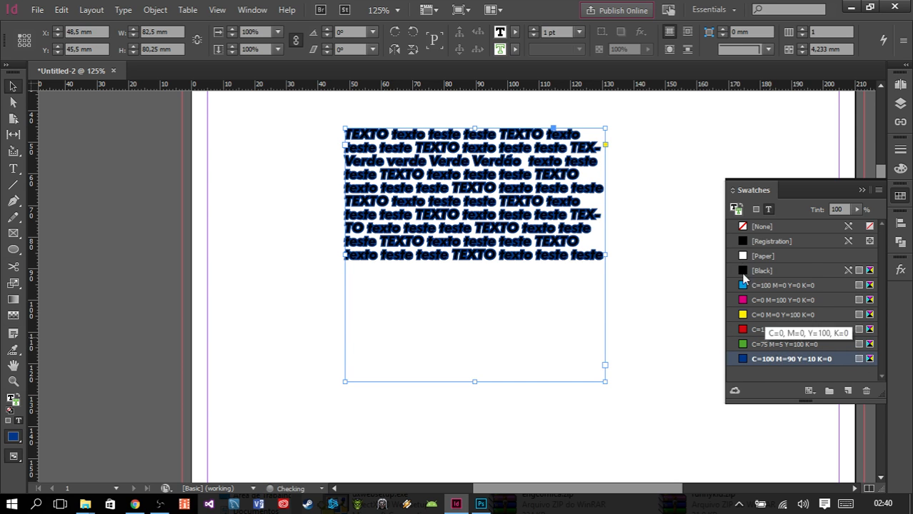
# - Fill the frame's text with yellow C=0 M=0 Y=100 K=0, and resize the frame to about 88.25 × 43.5 mm
pyautogui.click(768, 242)
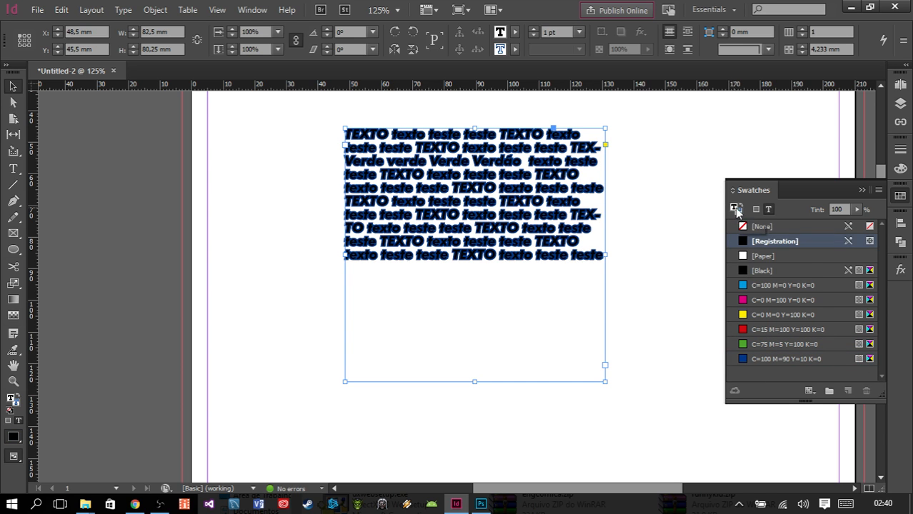
pyautogui.click(759, 314)
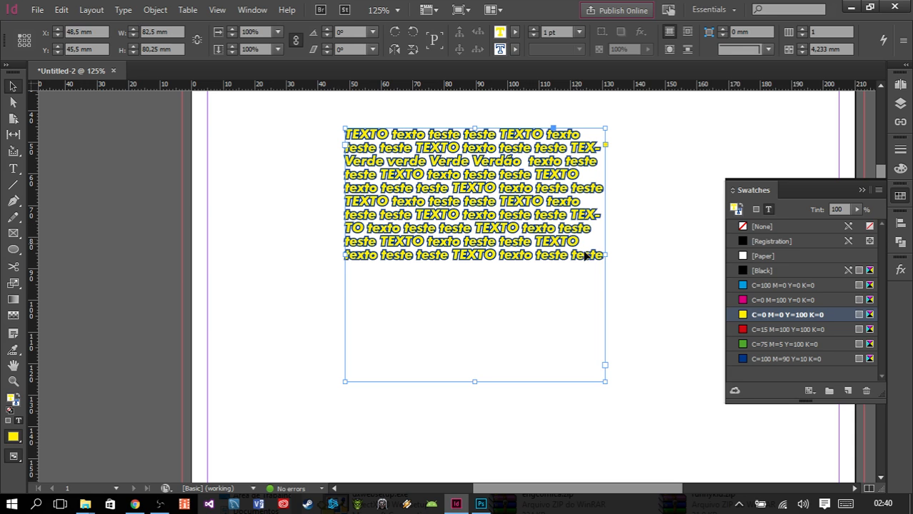
pyautogui.moveTo(603, 381); pyautogui.dragTo(624, 265)
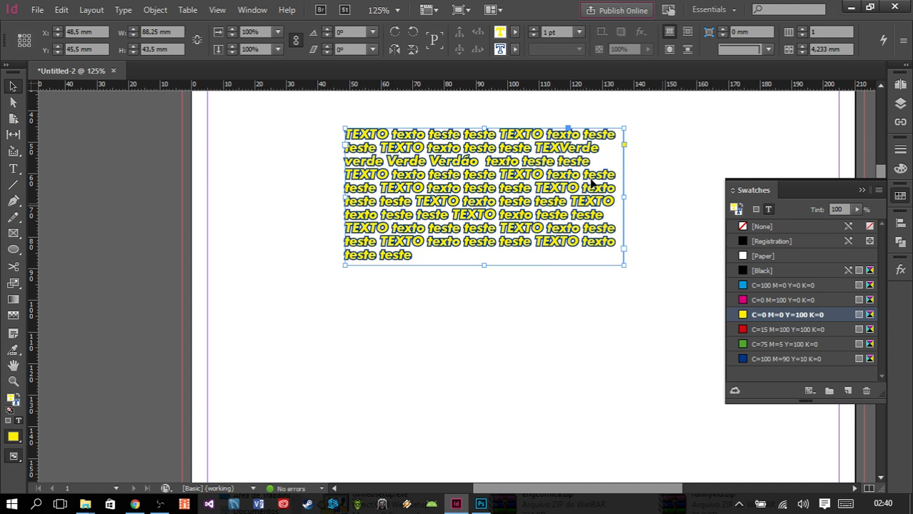
pyautogui.click(565, 325)
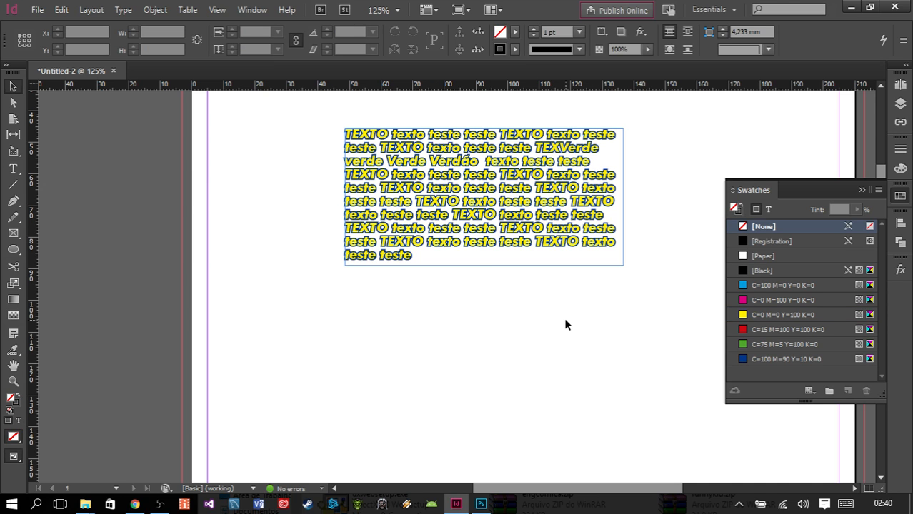